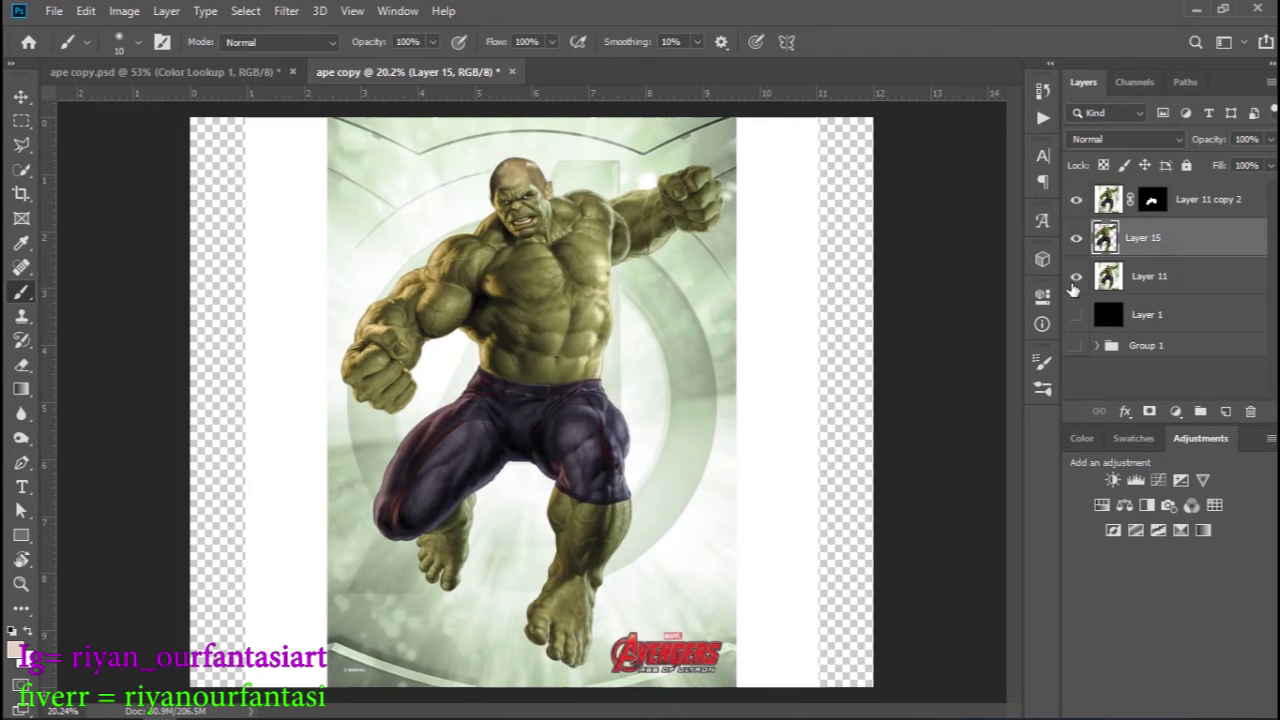
Step: Hide the green poster background on Layer 11 and toggle Layer 15 off and on to inspect it
click(1076, 279)
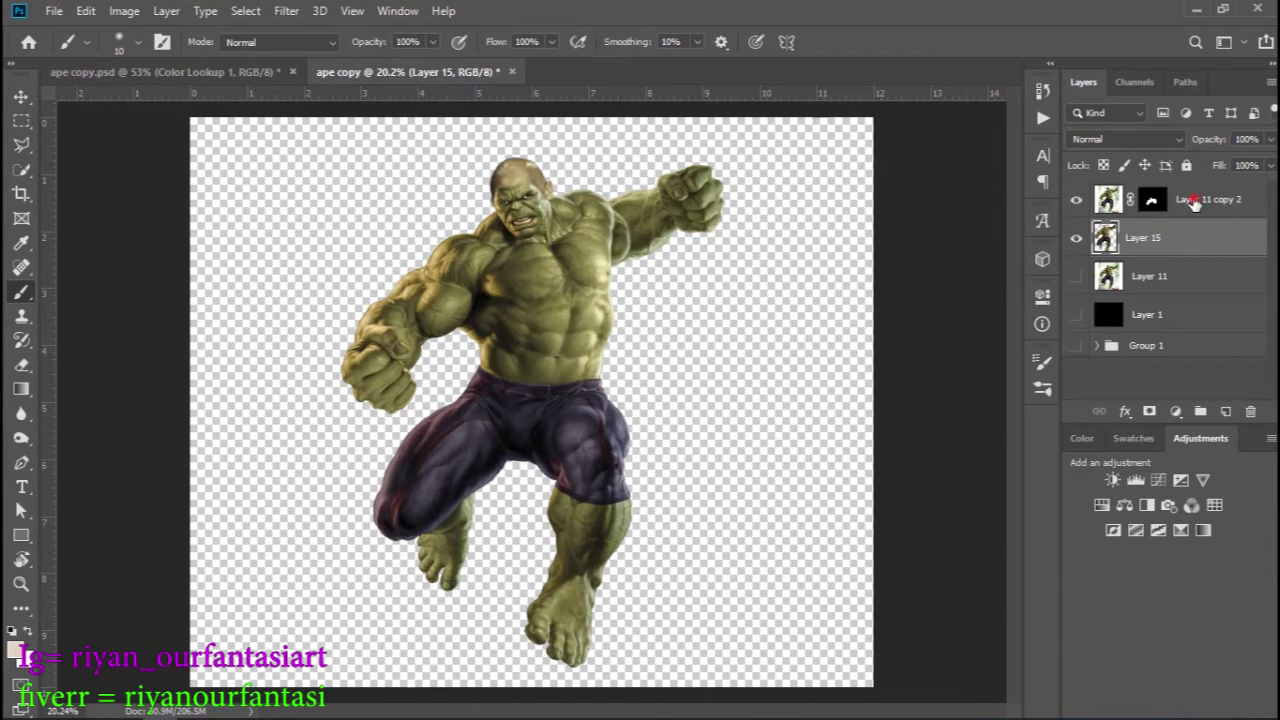
click(1193, 203)
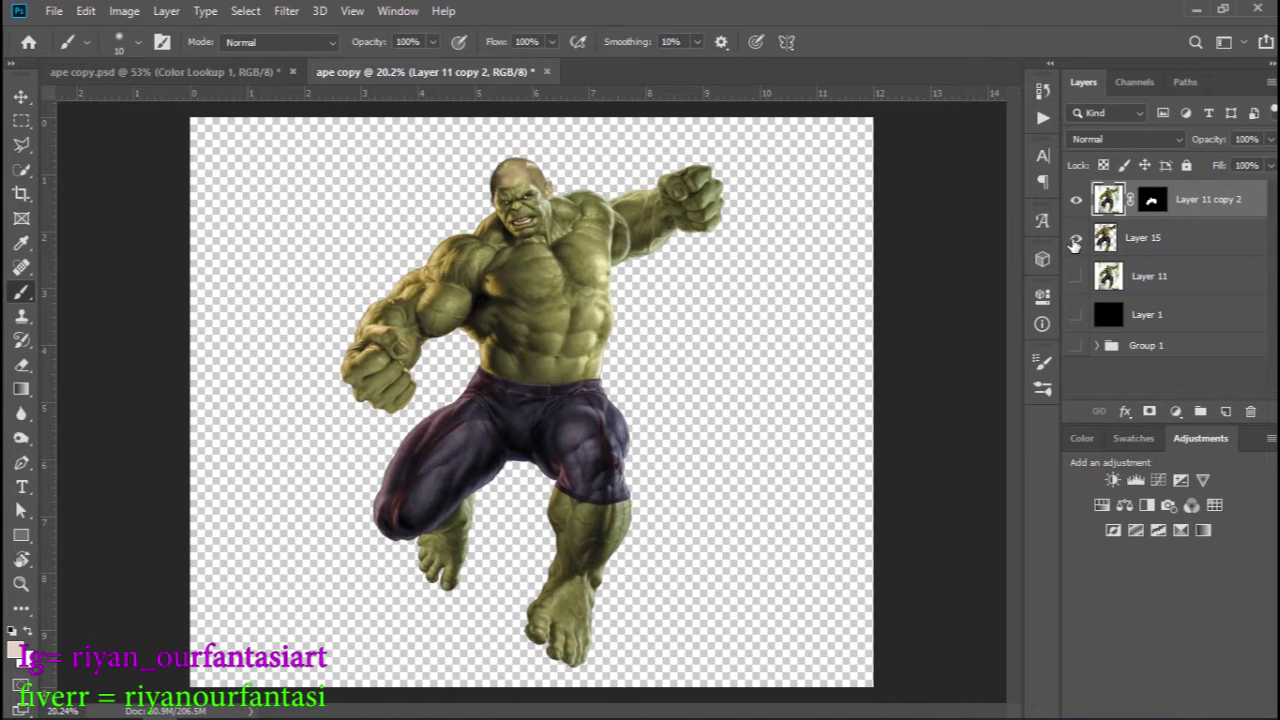
click(1183, 241)
click(1076, 238)
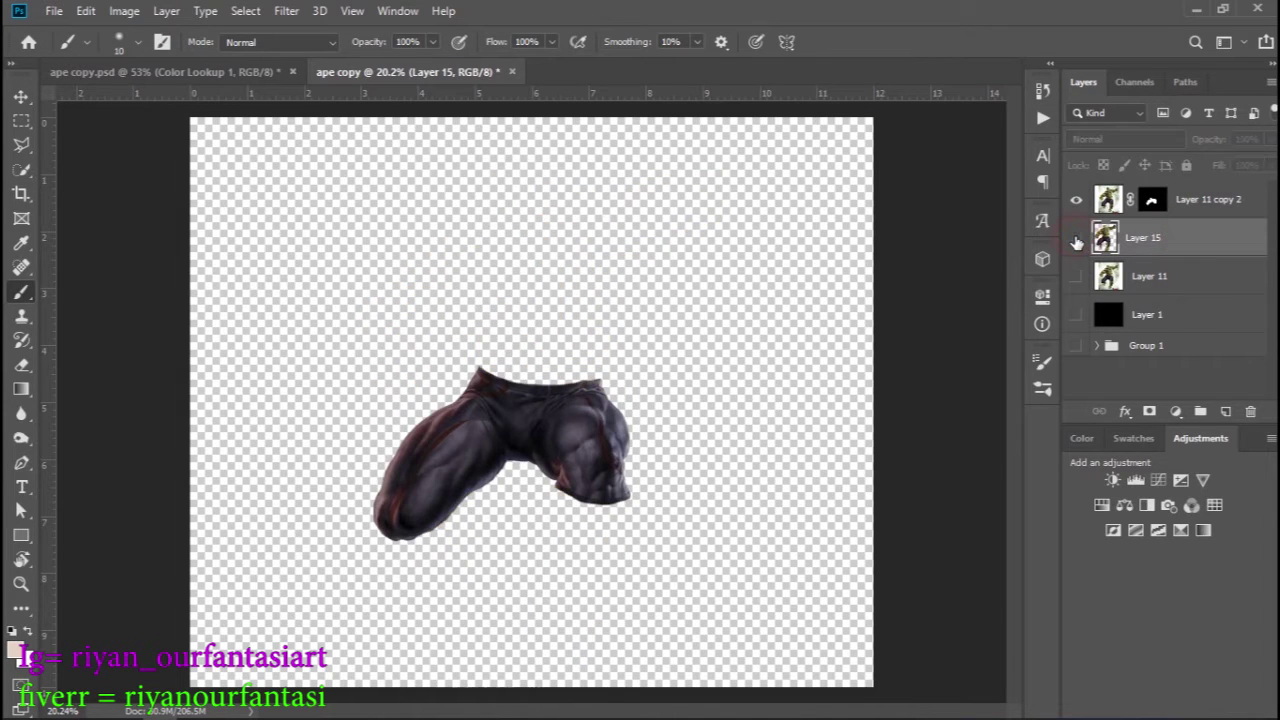
click(1076, 239)
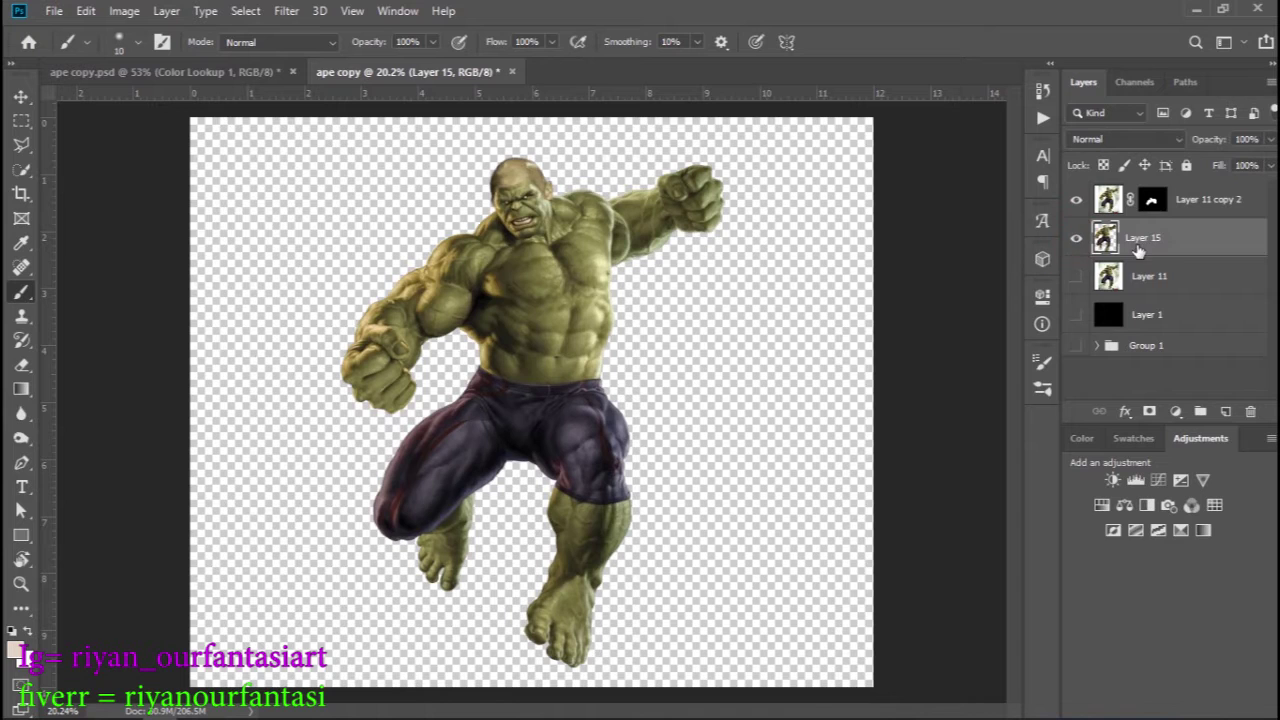
right_click(1106, 238)
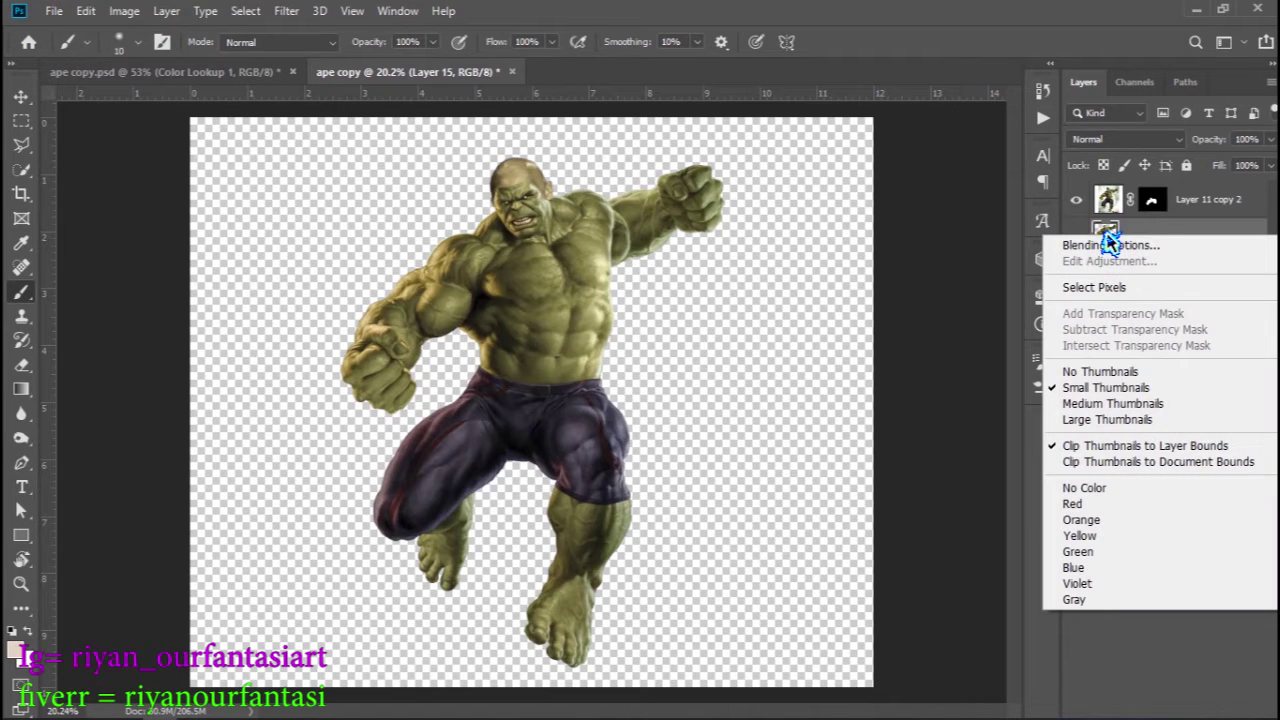
click(800, 338)
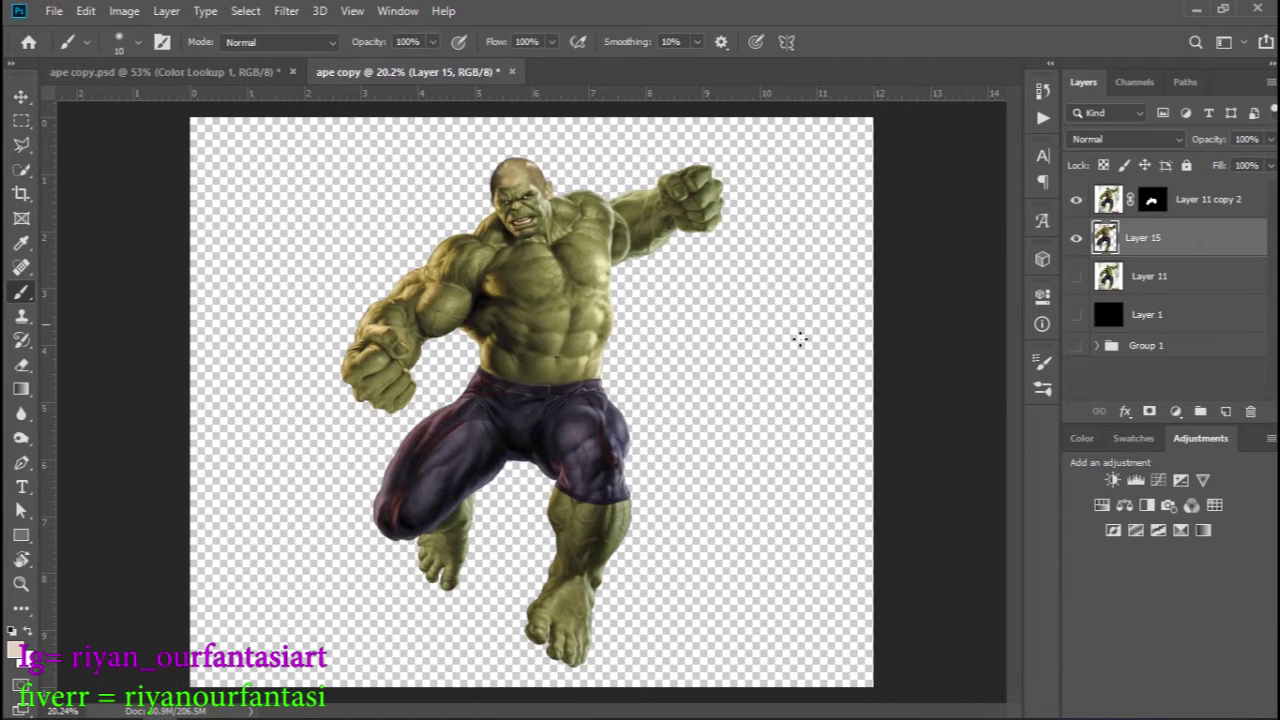
Step: Convert Layer 15, the Hulk body, into a smart object
right_click(1144, 241)
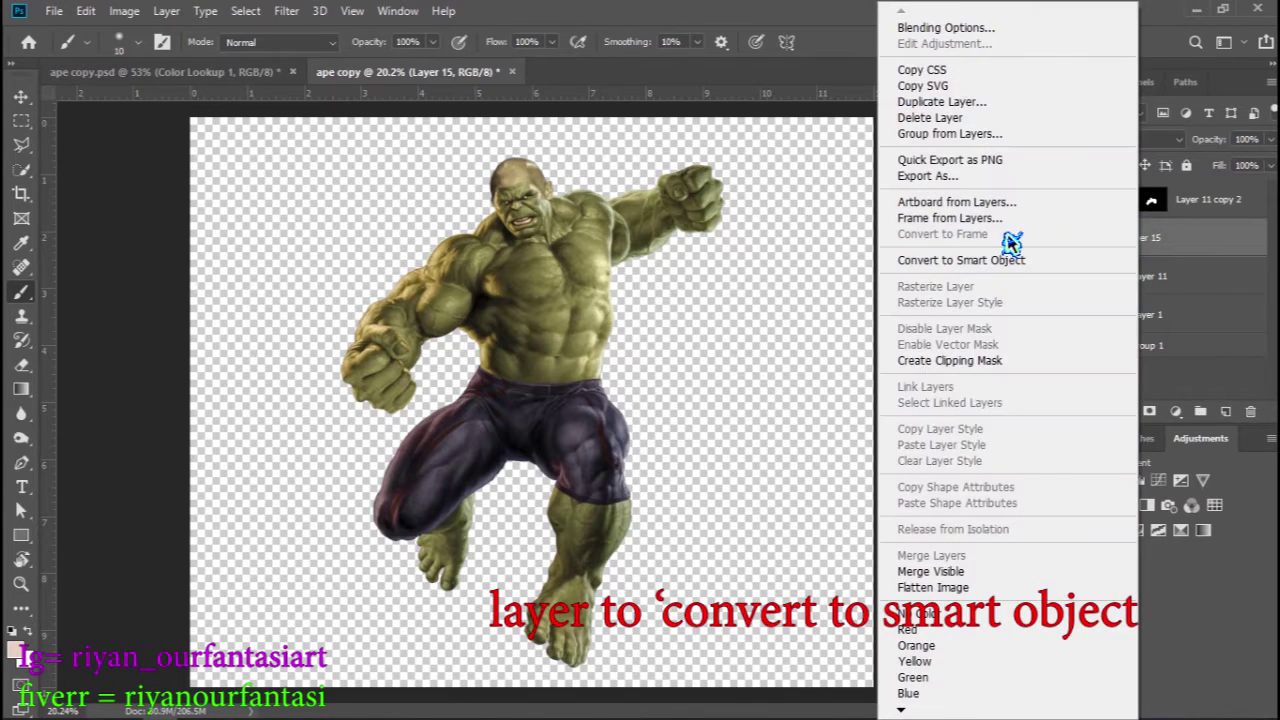
click(958, 262)
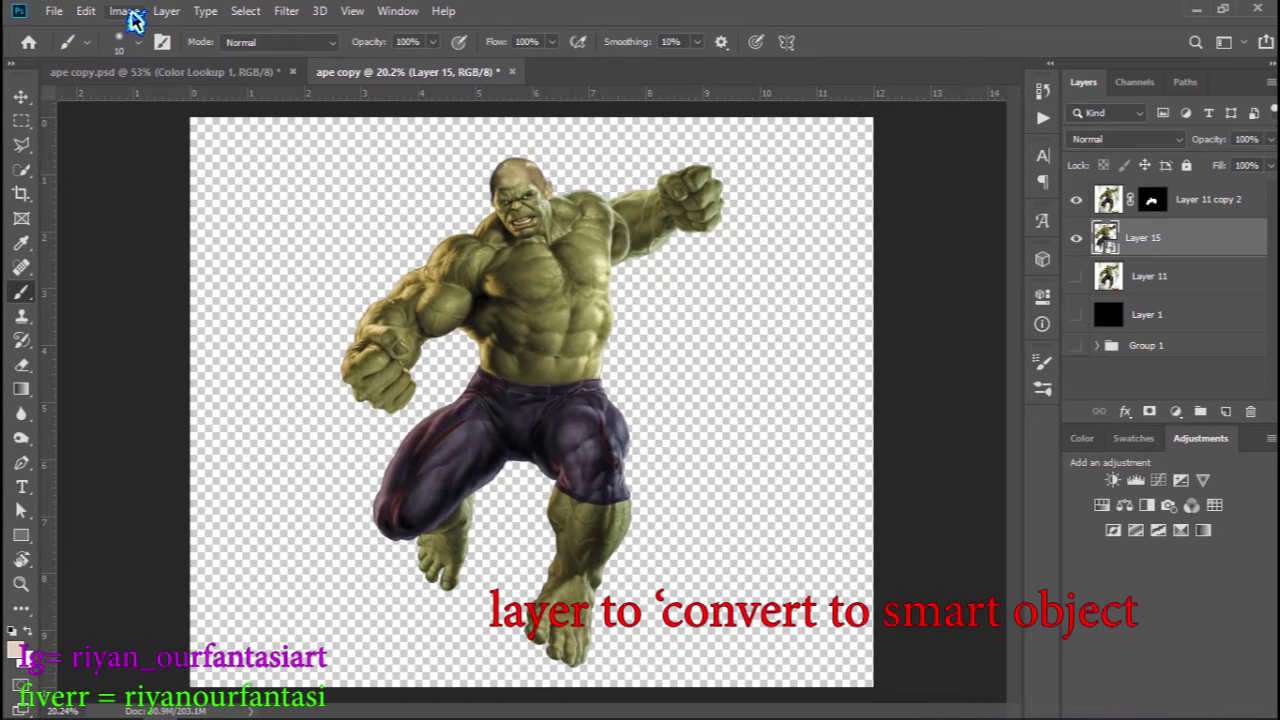
click(287, 12)
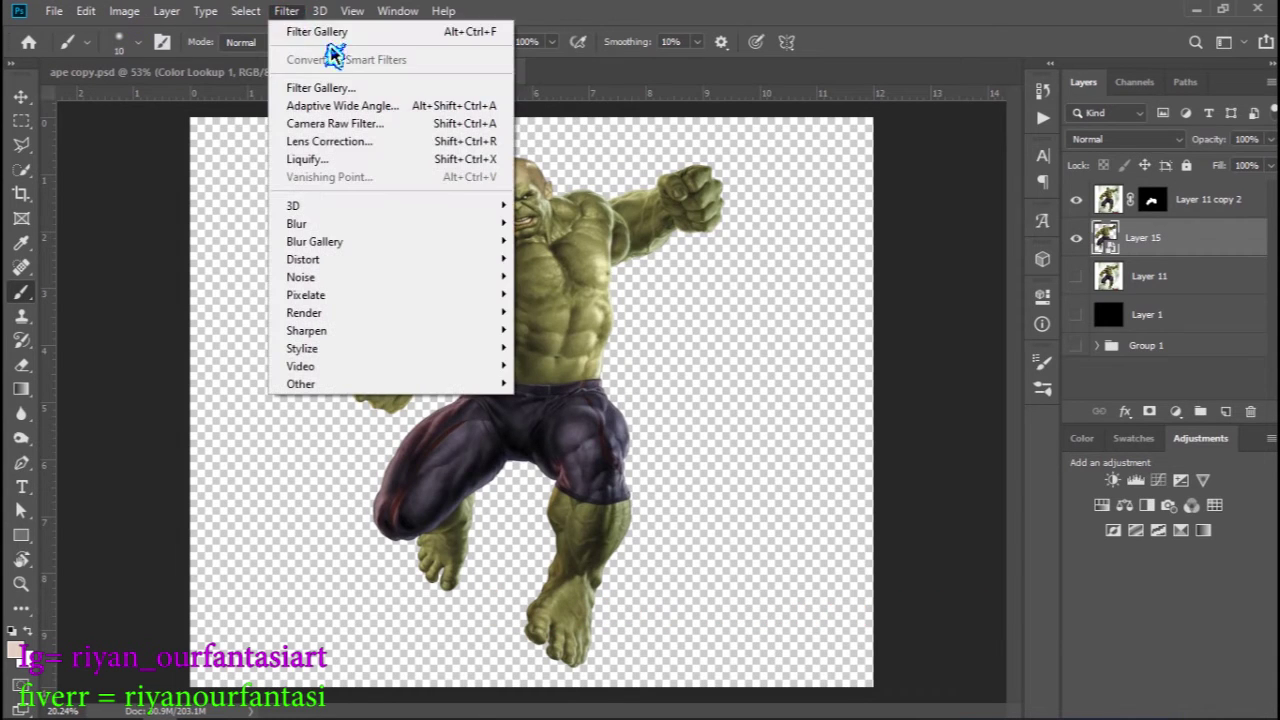
Step: Apply a Diffuse Glow filter with Glow Amount 12, Clear Amount 14 and slight graininess
click(370, 90)
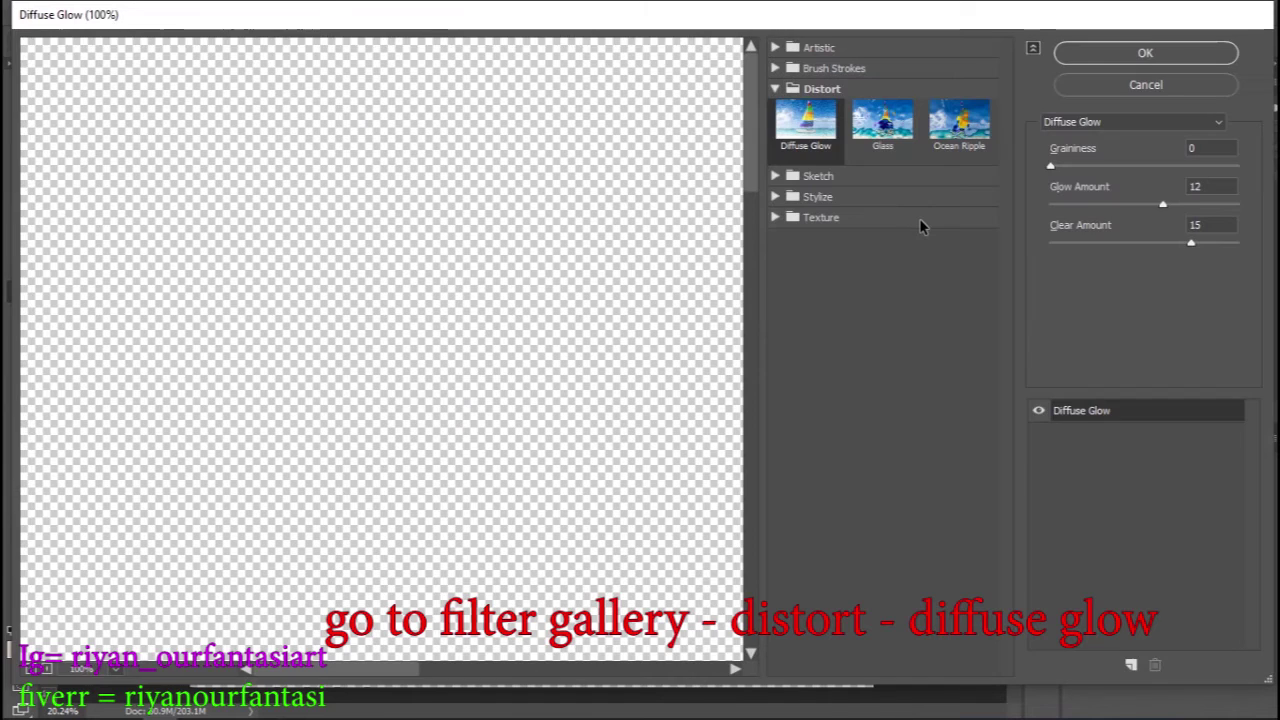
click(822, 90)
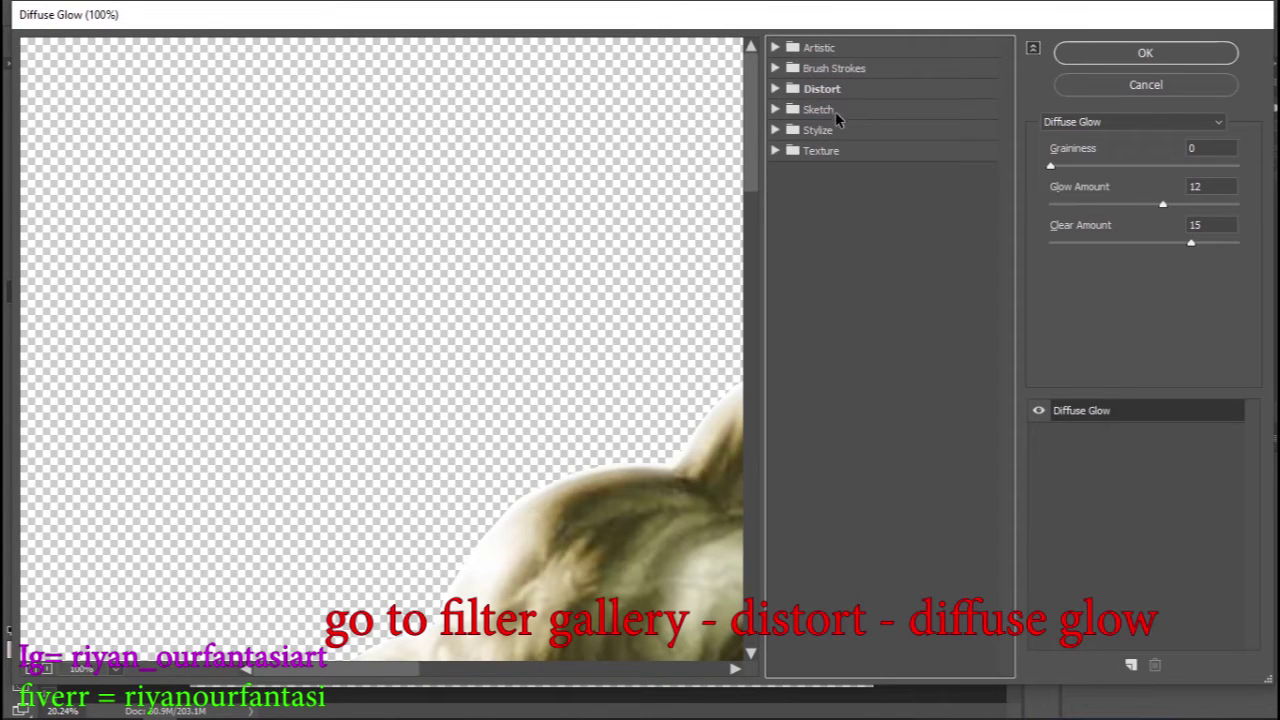
click(836, 90)
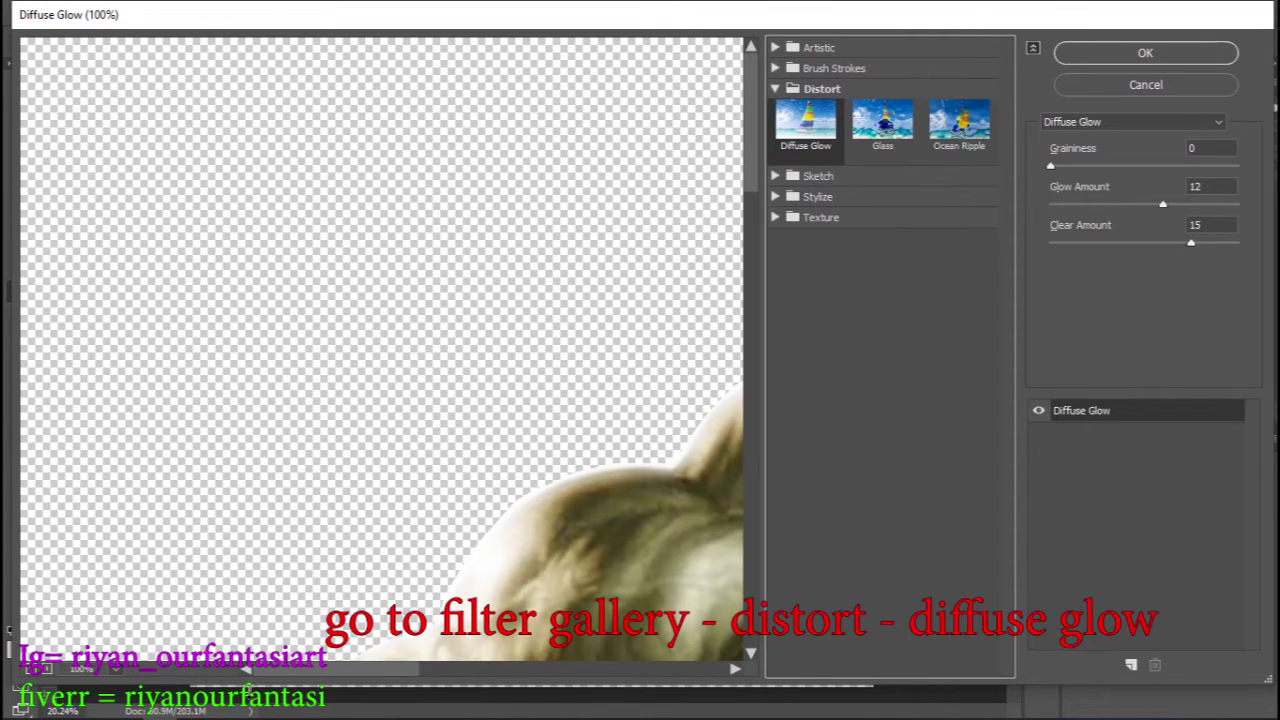
click(30, 670)
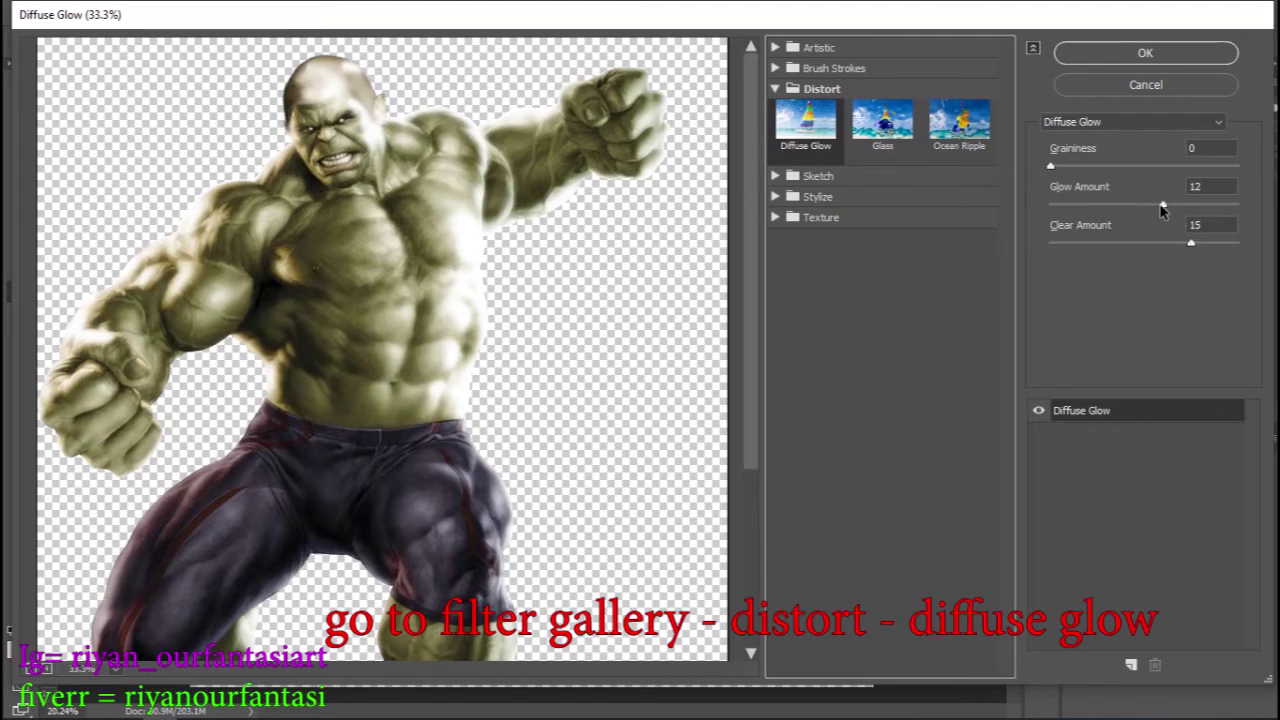
mouse_move(1162, 204)
mouse_down()
mouse_move(1178, 205)
mouse_move(1153, 206)
mouse_up()
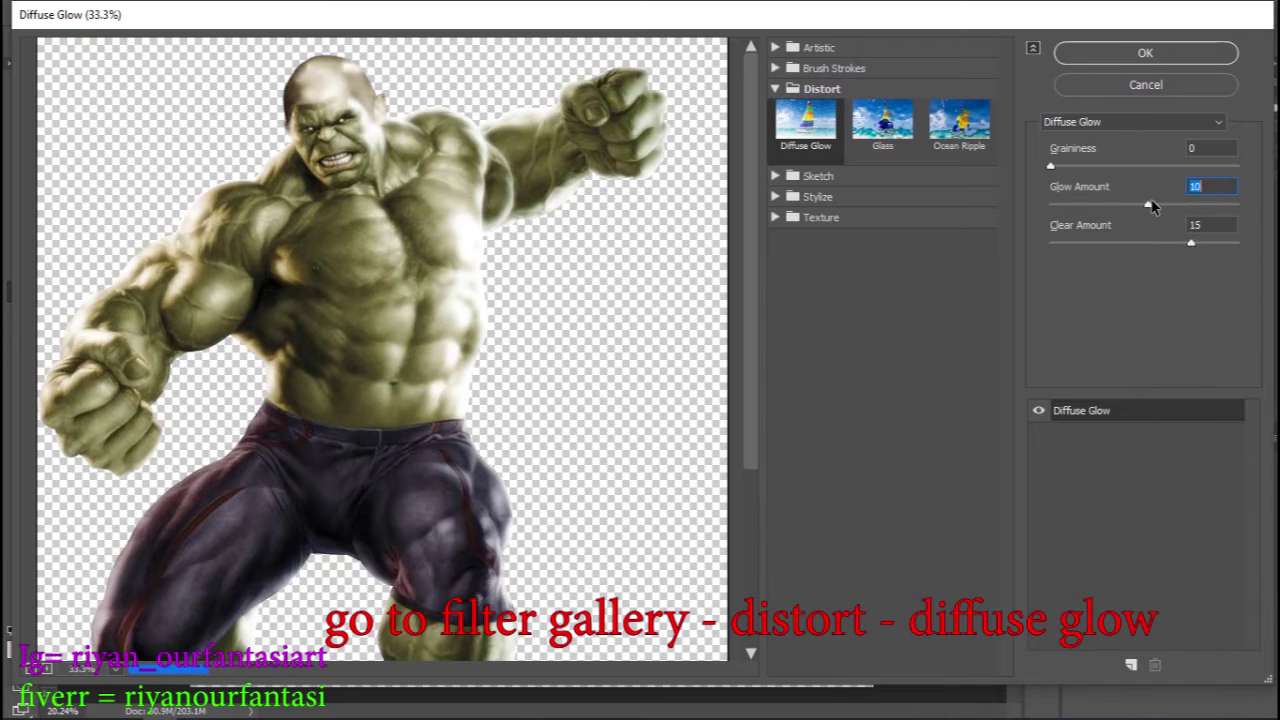
drag(1153, 206, 1166, 203)
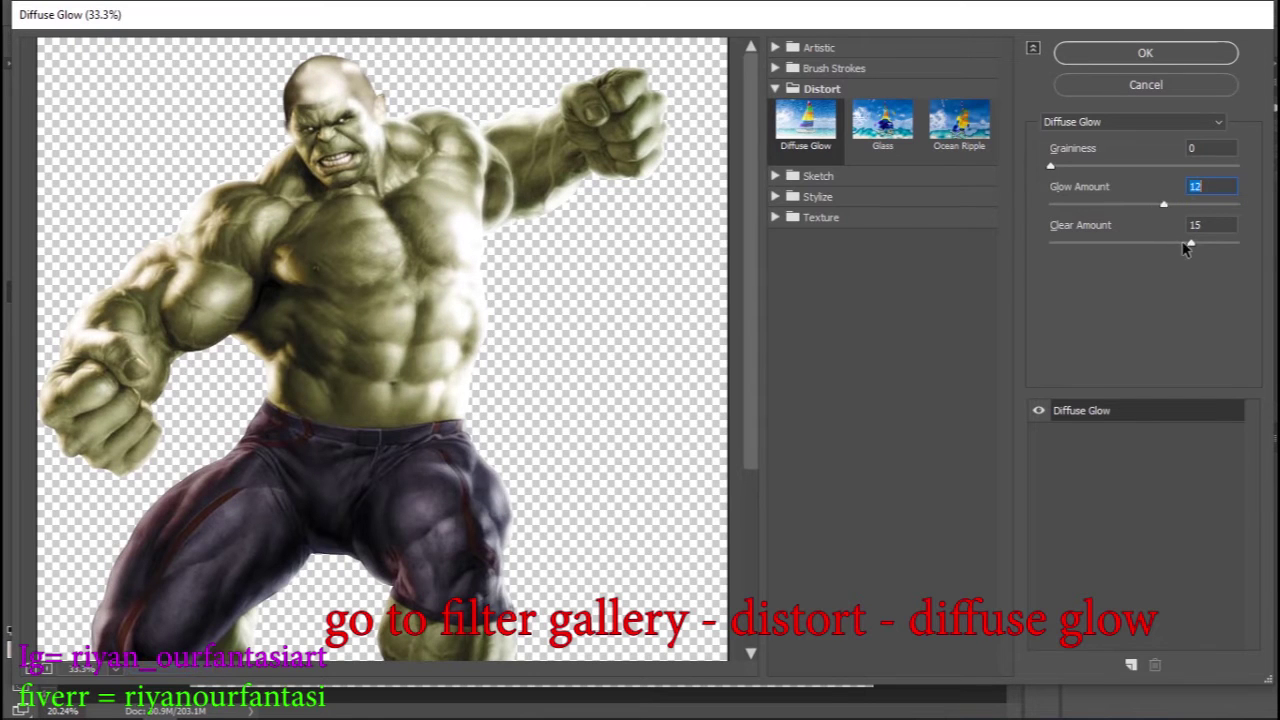
drag(1205, 245, 1176, 245)
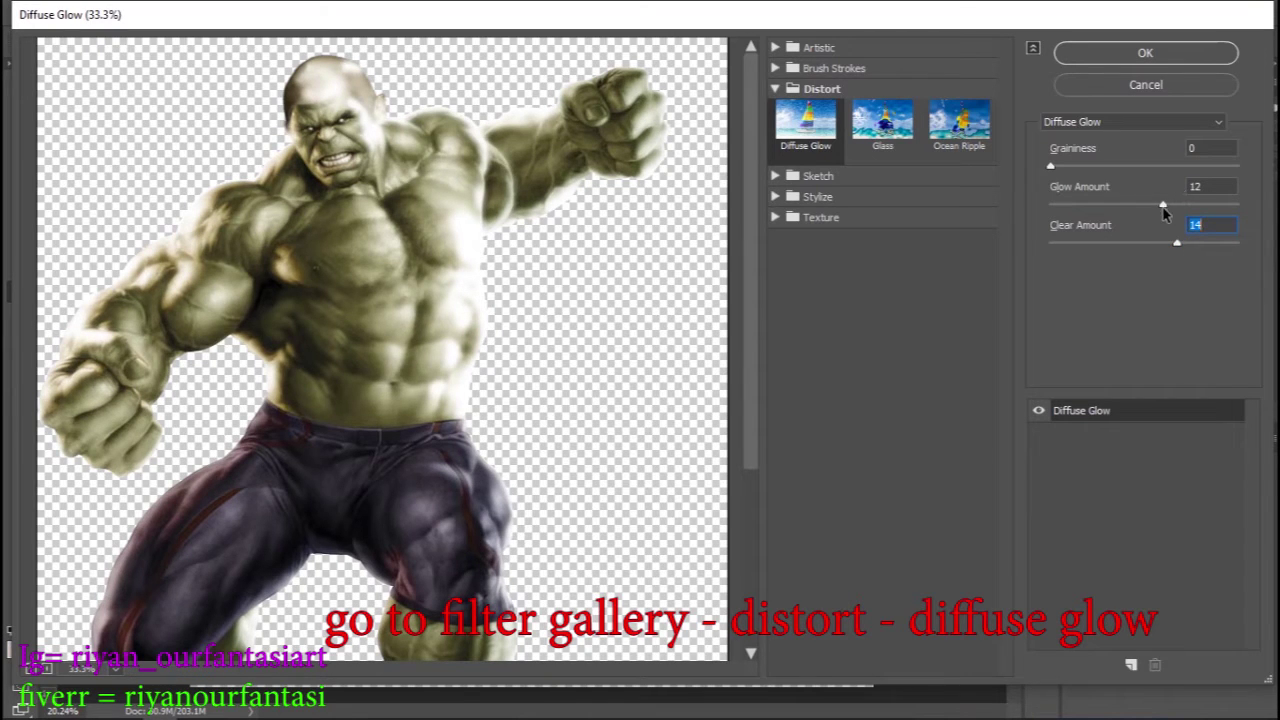
click(1163, 206)
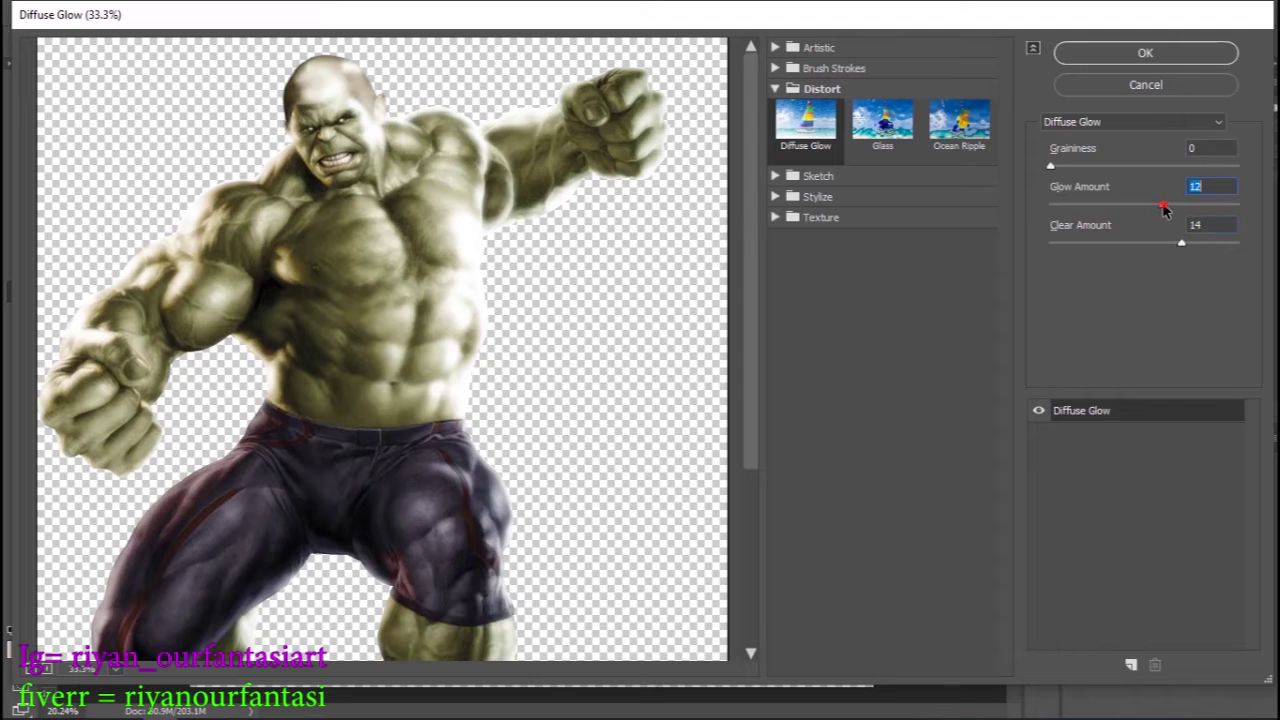
drag(1050, 166, 1101, 166)
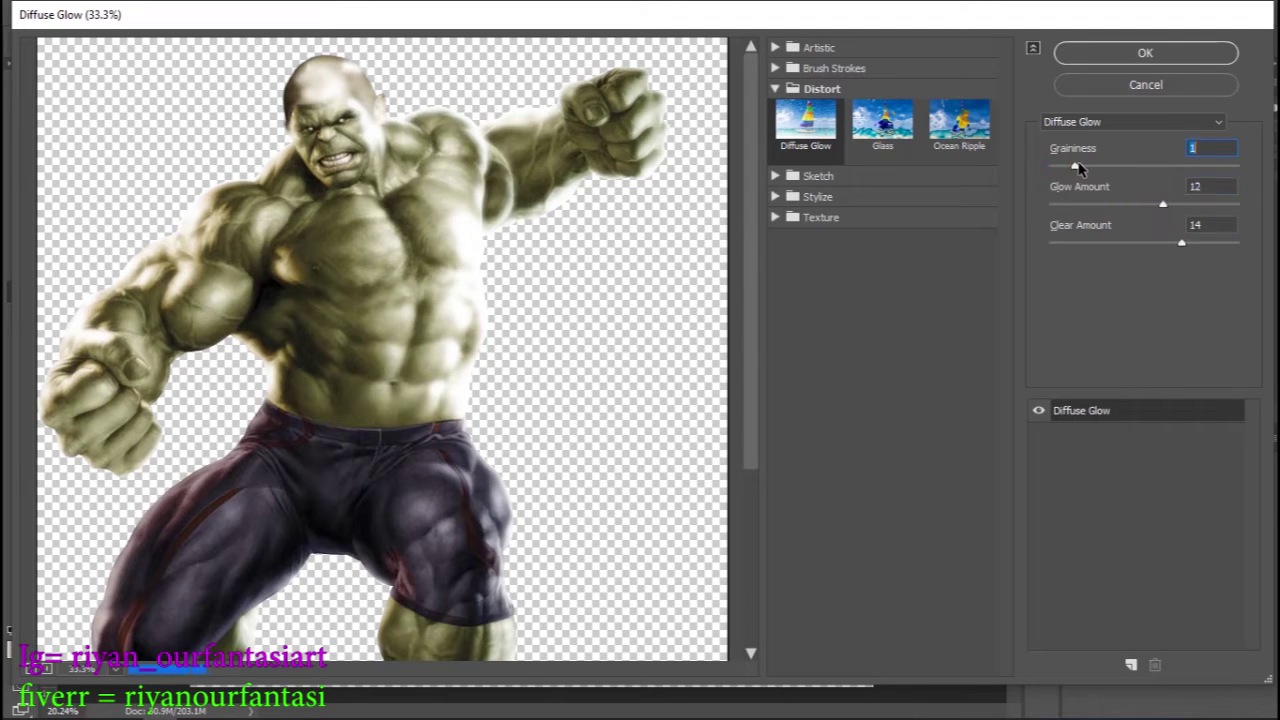
mouse_move(1104, 172)
mouse_down()
mouse_move(1175, 170)
mouse_move(1122, 176)
mouse_up()
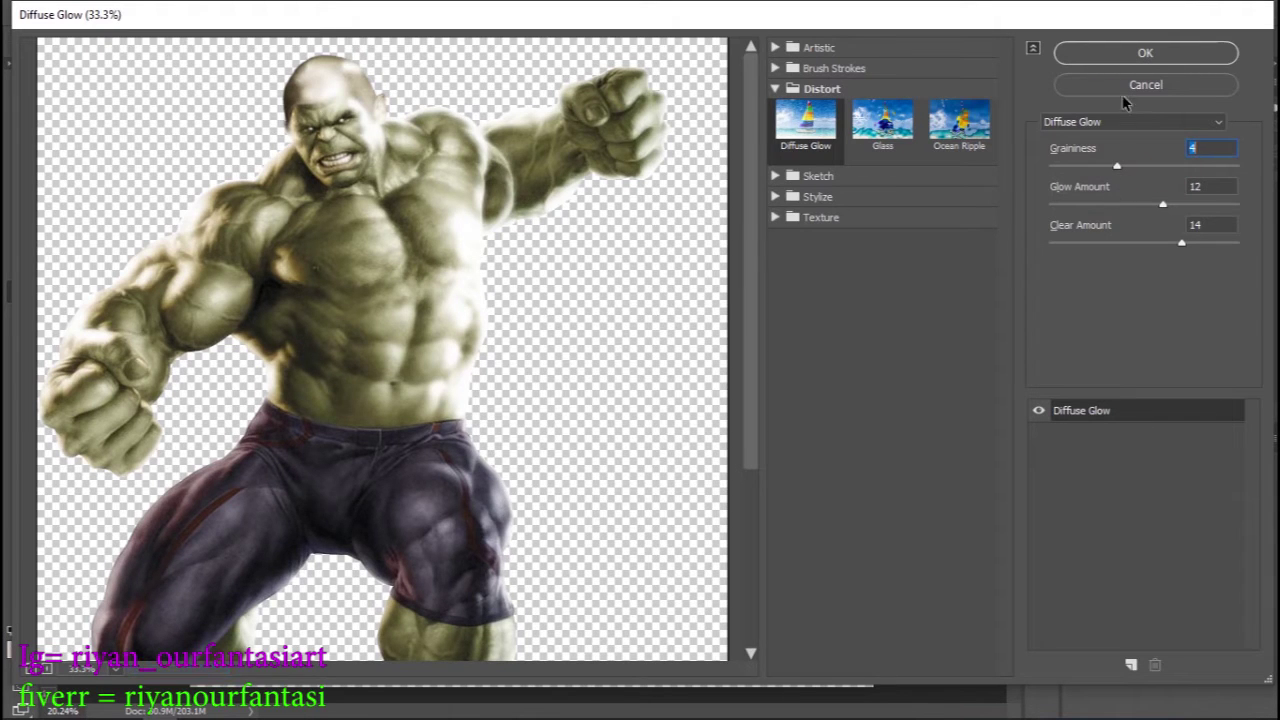
click(1145, 55)
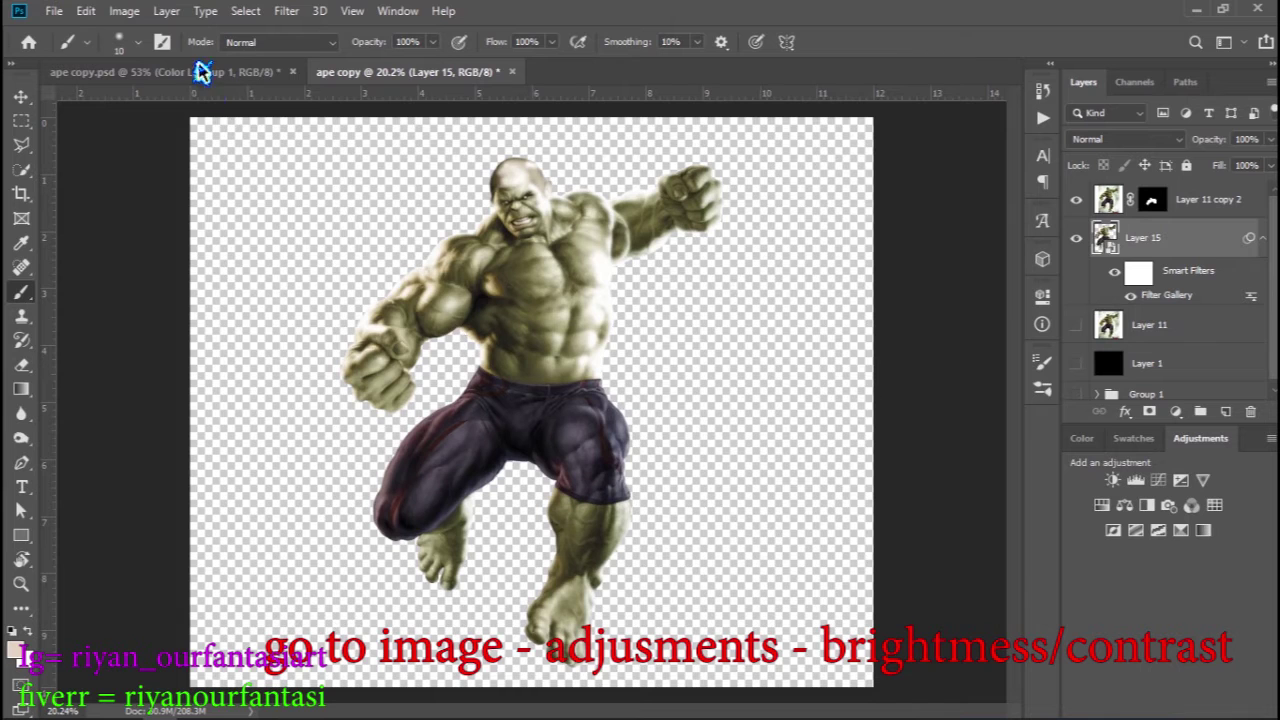
Step: Apply Brightness/Contrast to Layer 15 with Contrast -50 and Brightness 9
click(122, 12)
mouse_move(153, 60)
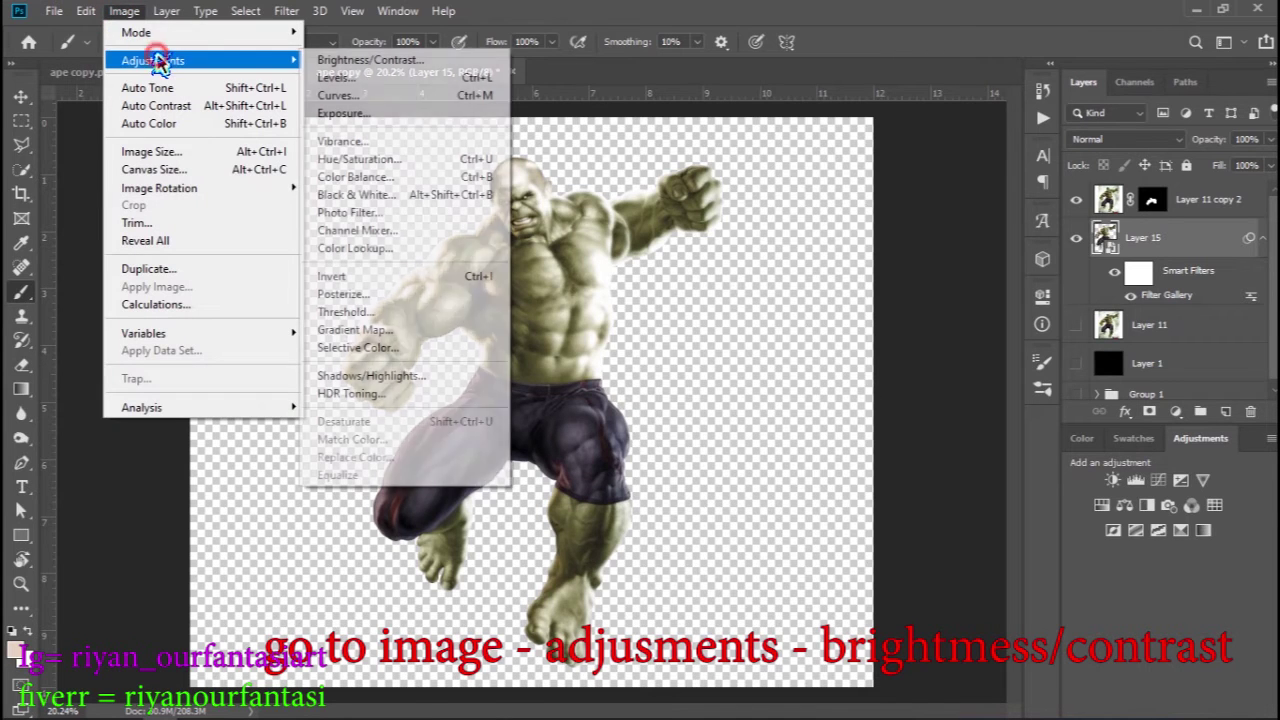
click(386, 61)
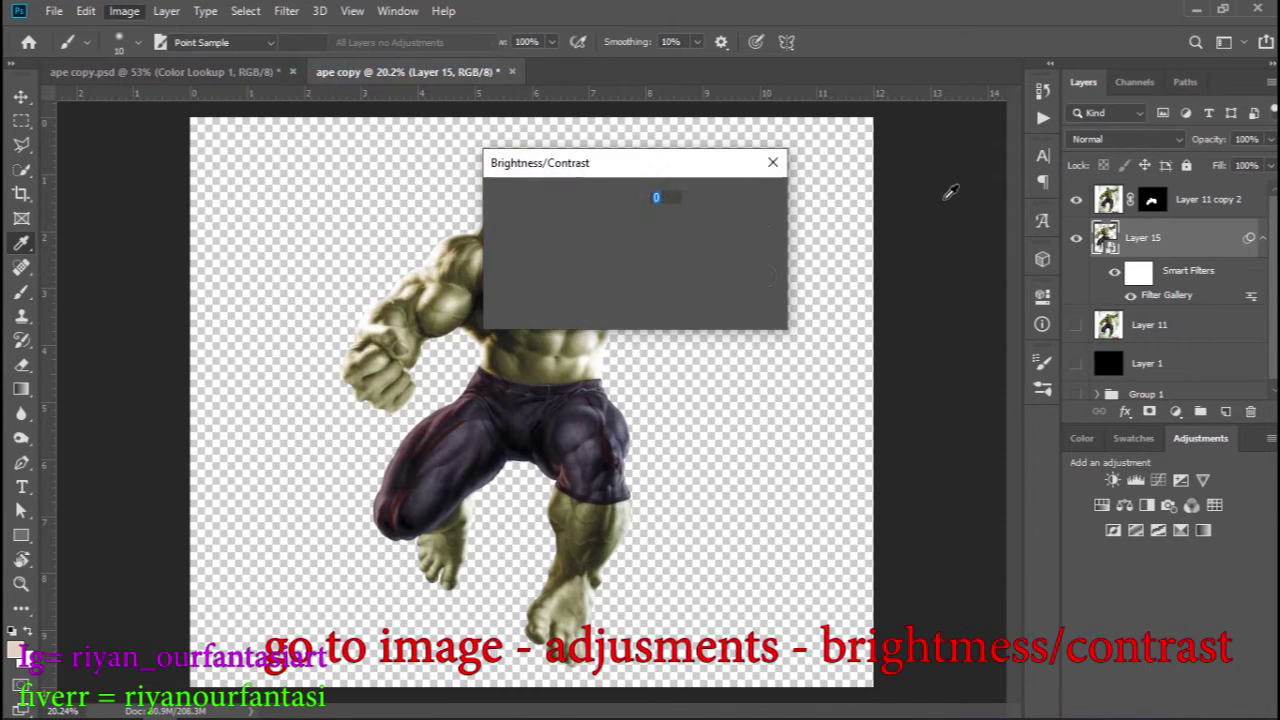
drag(590, 220, 782, 228)
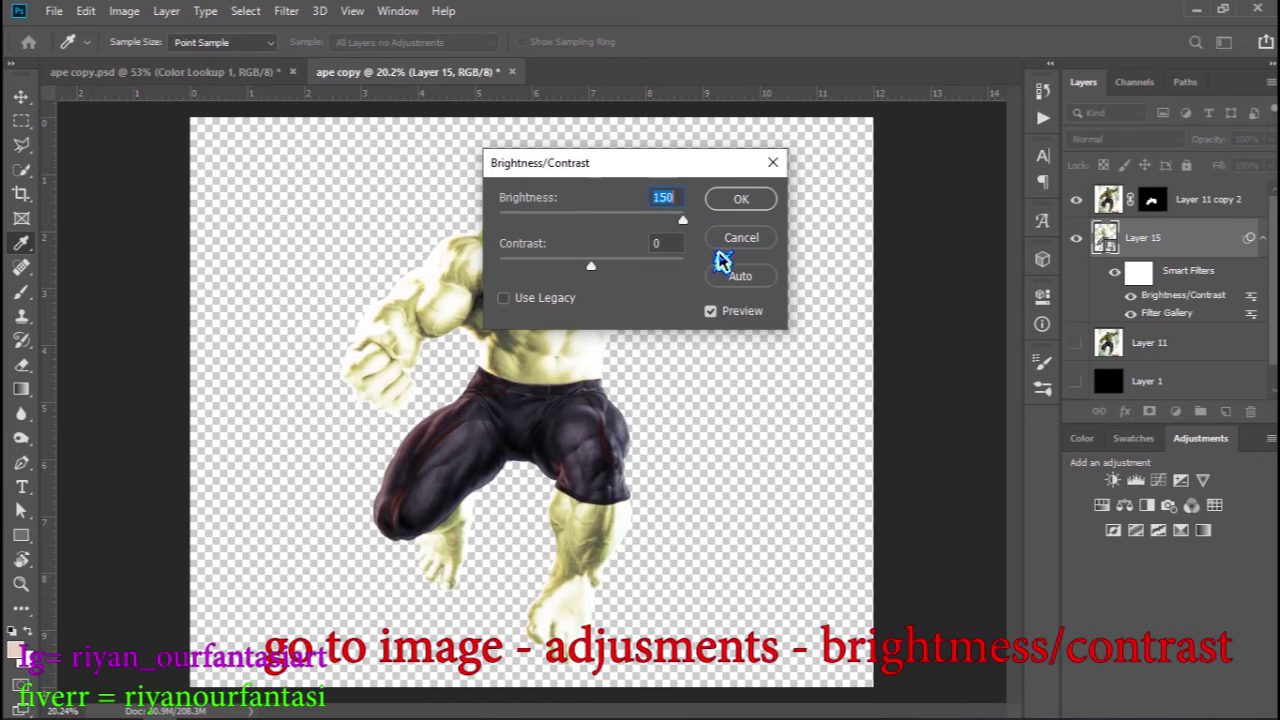
drag(591, 266, 440, 270)
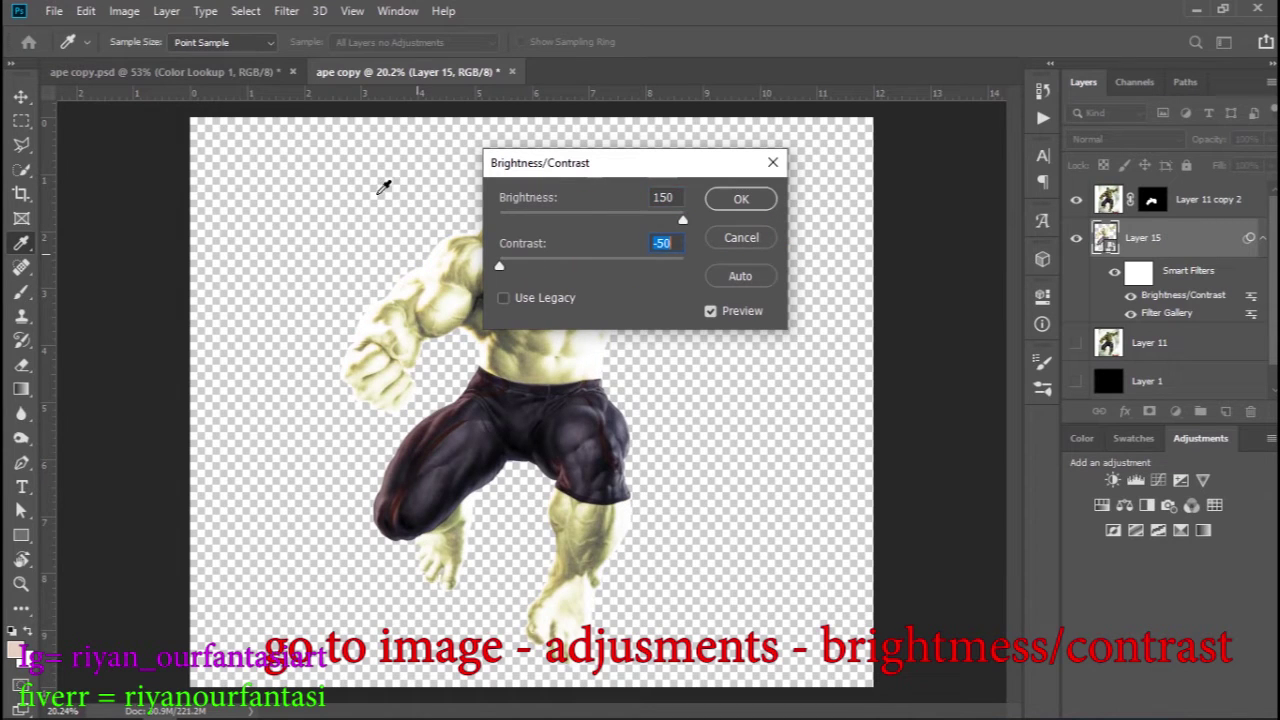
drag(606, 163, 808, 120)
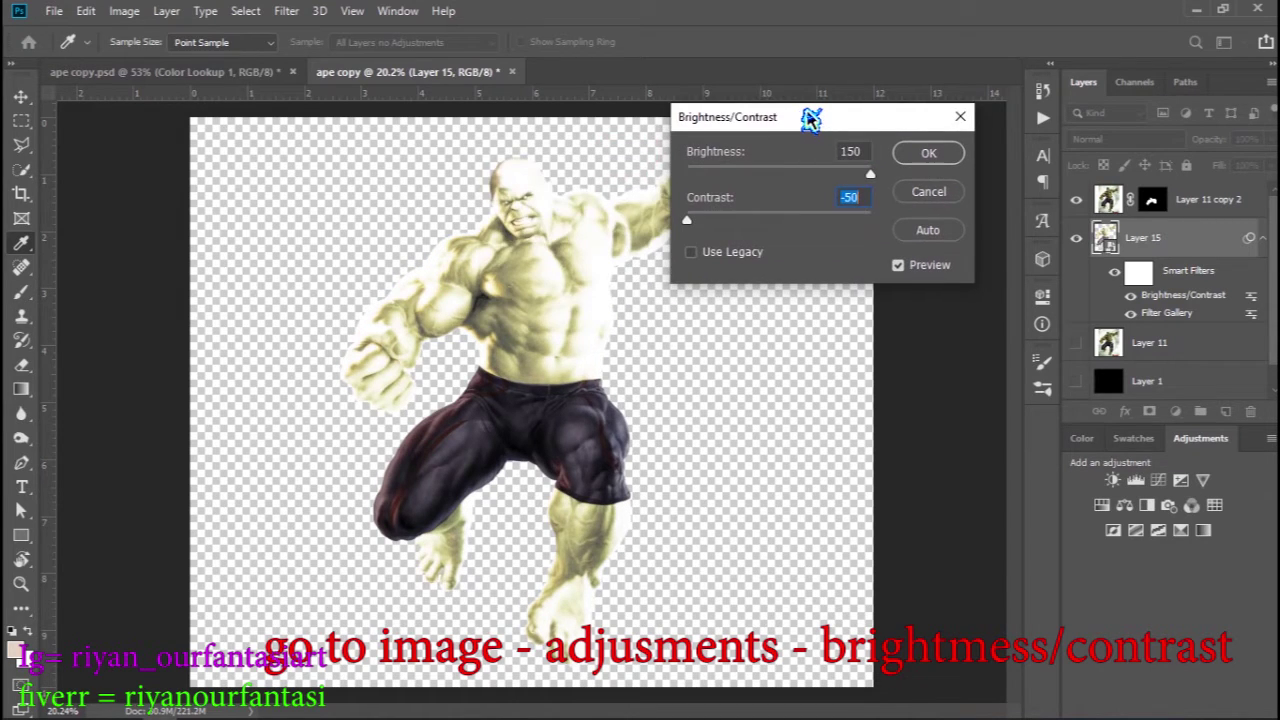
drag(870, 175, 786, 177)
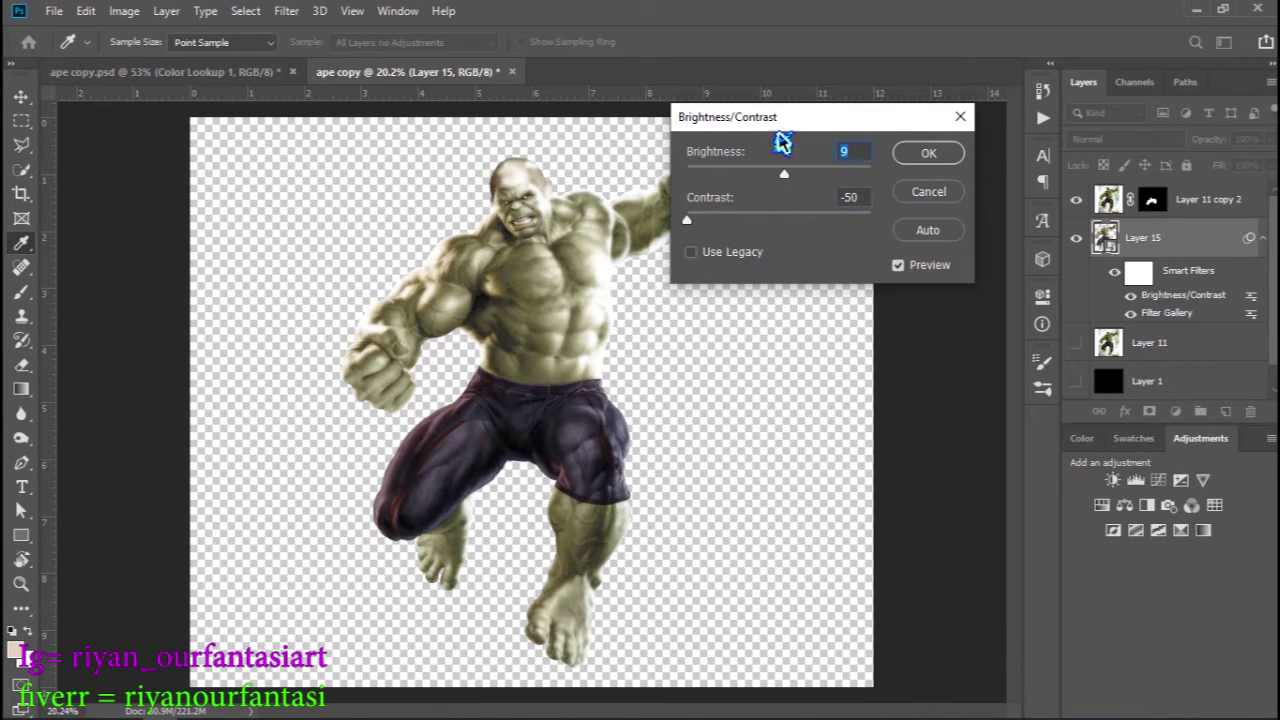
click(935, 152)
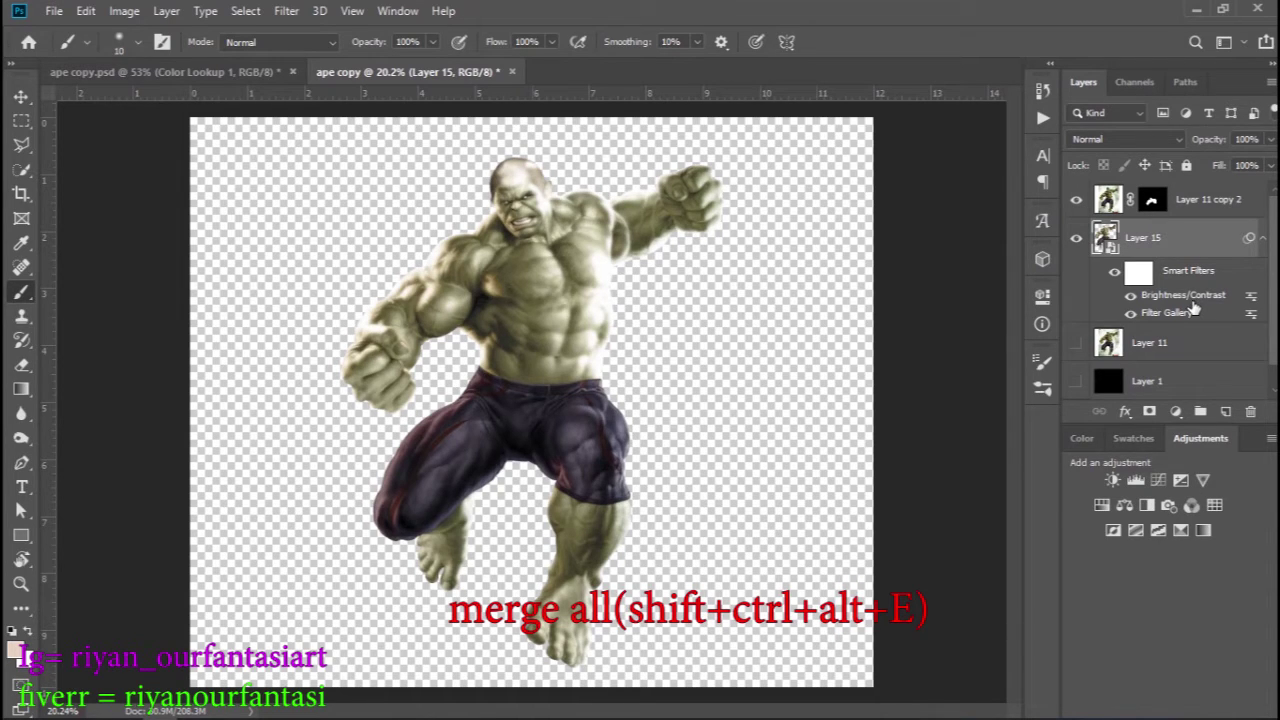
Step: Stamp visible layers into Layer 16, hide Layer 15, desaturate Layer 16 and duplicate it
key(shift+ctrl+alt+e)
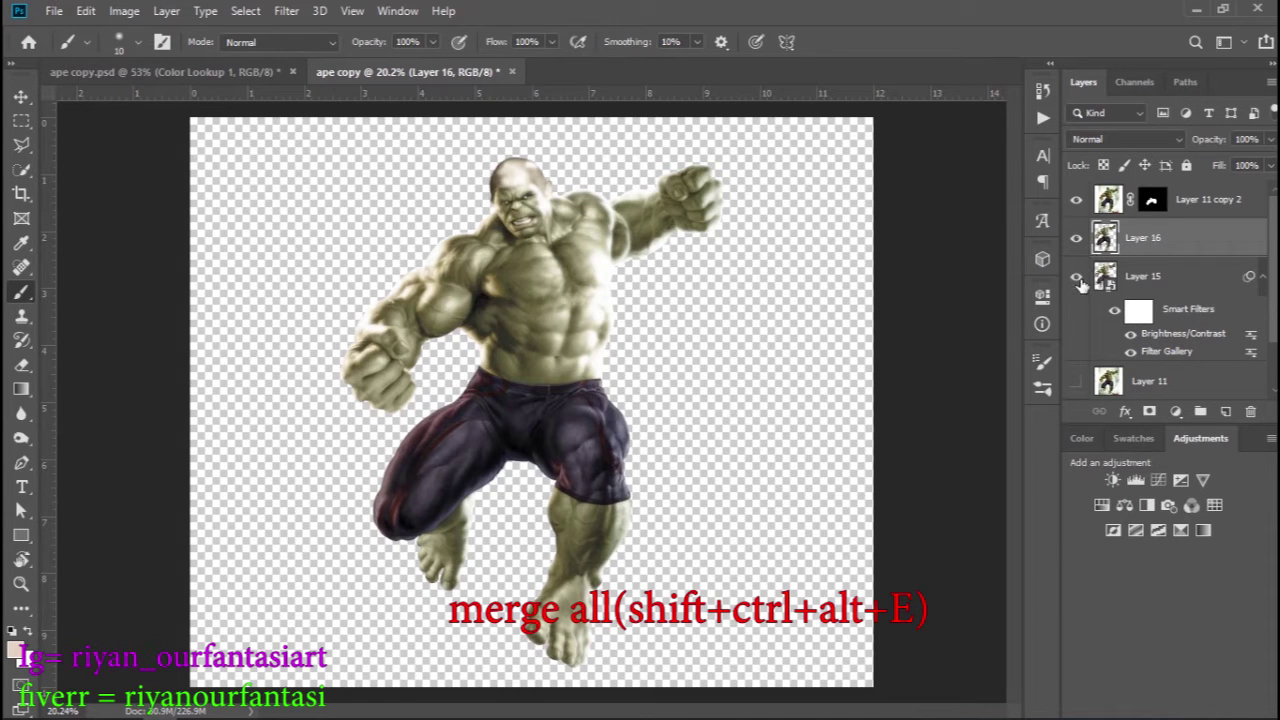
click(1077, 278)
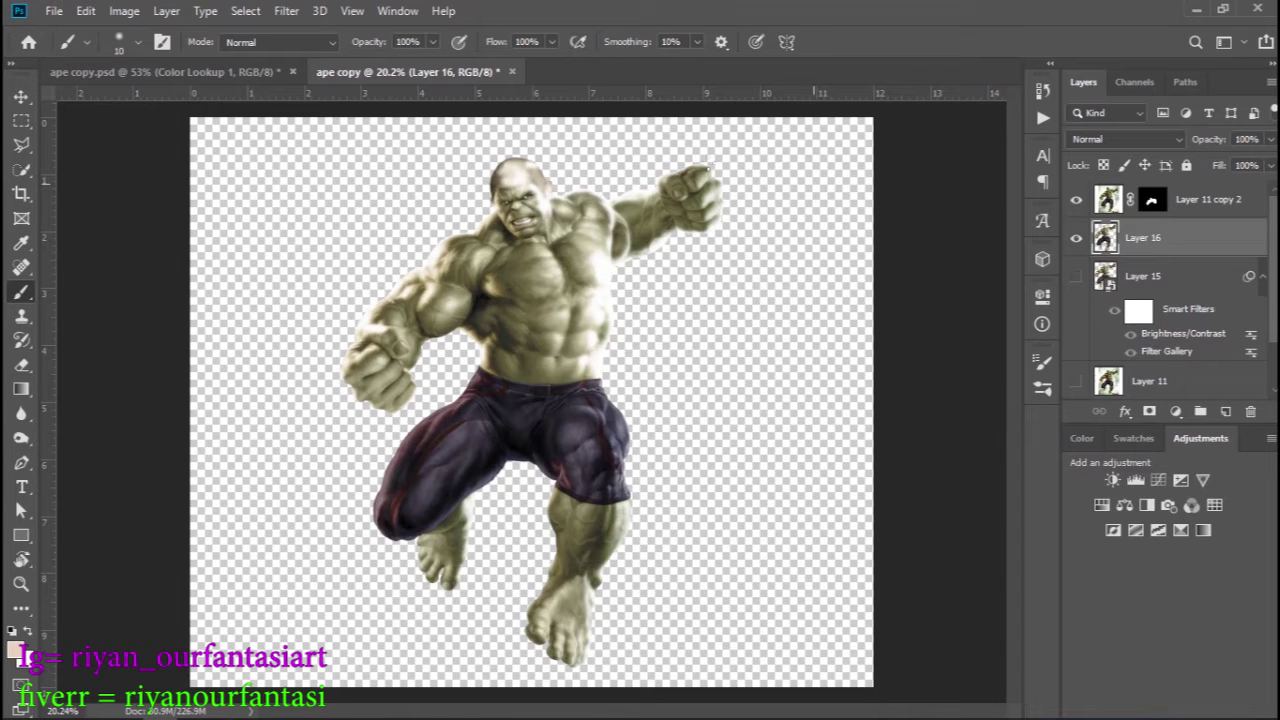
click(122, 14)
mouse_move(153, 60)
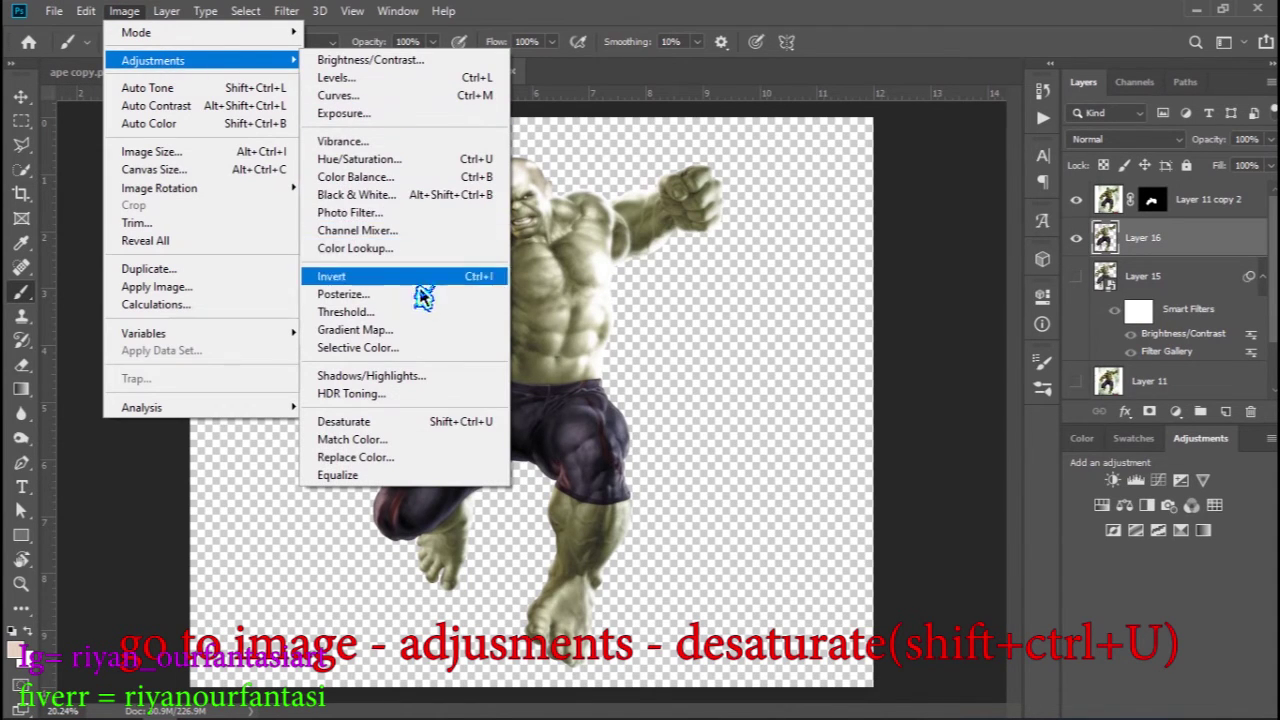
click(428, 432)
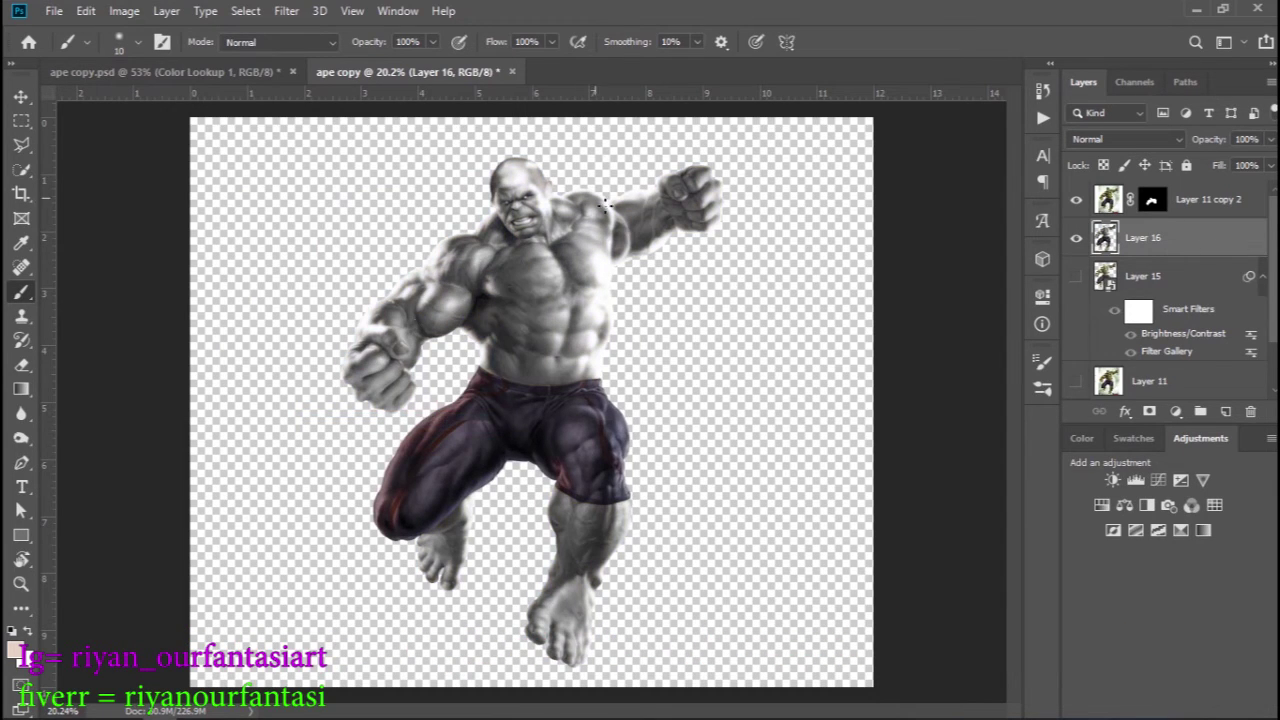
drag(1197, 241, 1226, 413)
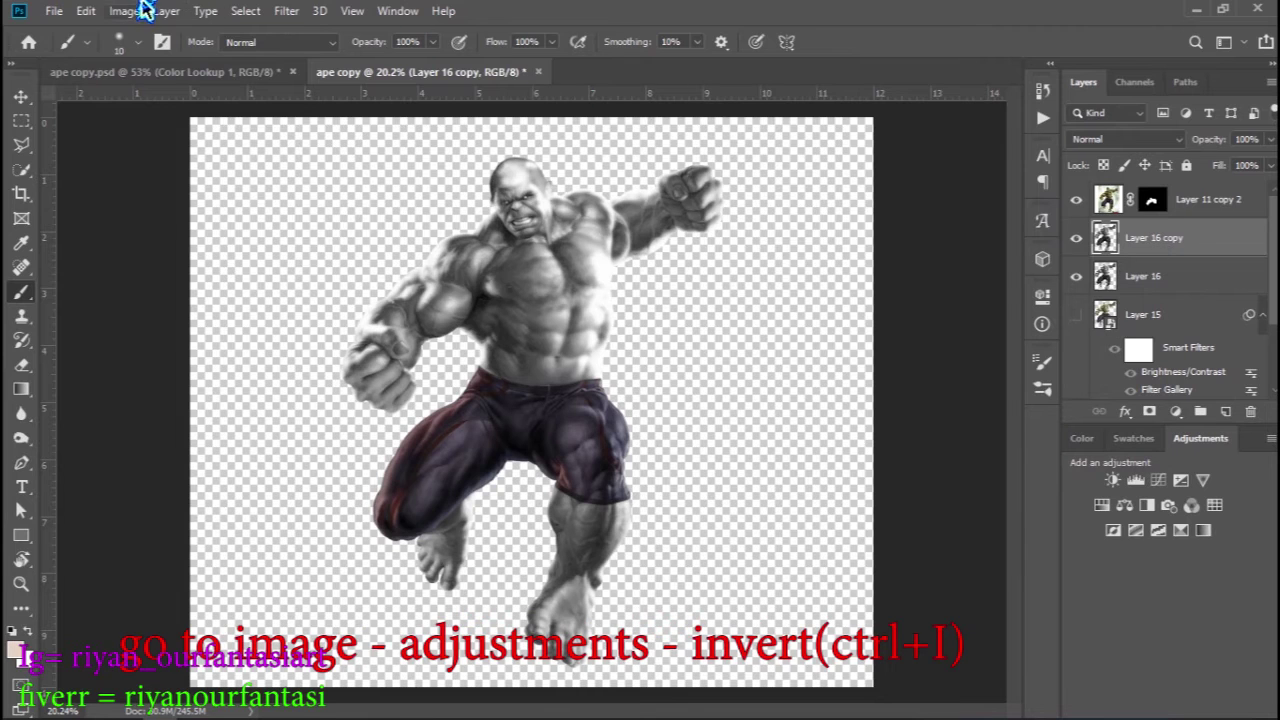
Step: Invert Layer 16 copy, blend it in Darker Color mode, and duplicate Layer 16 again
click(112, 12)
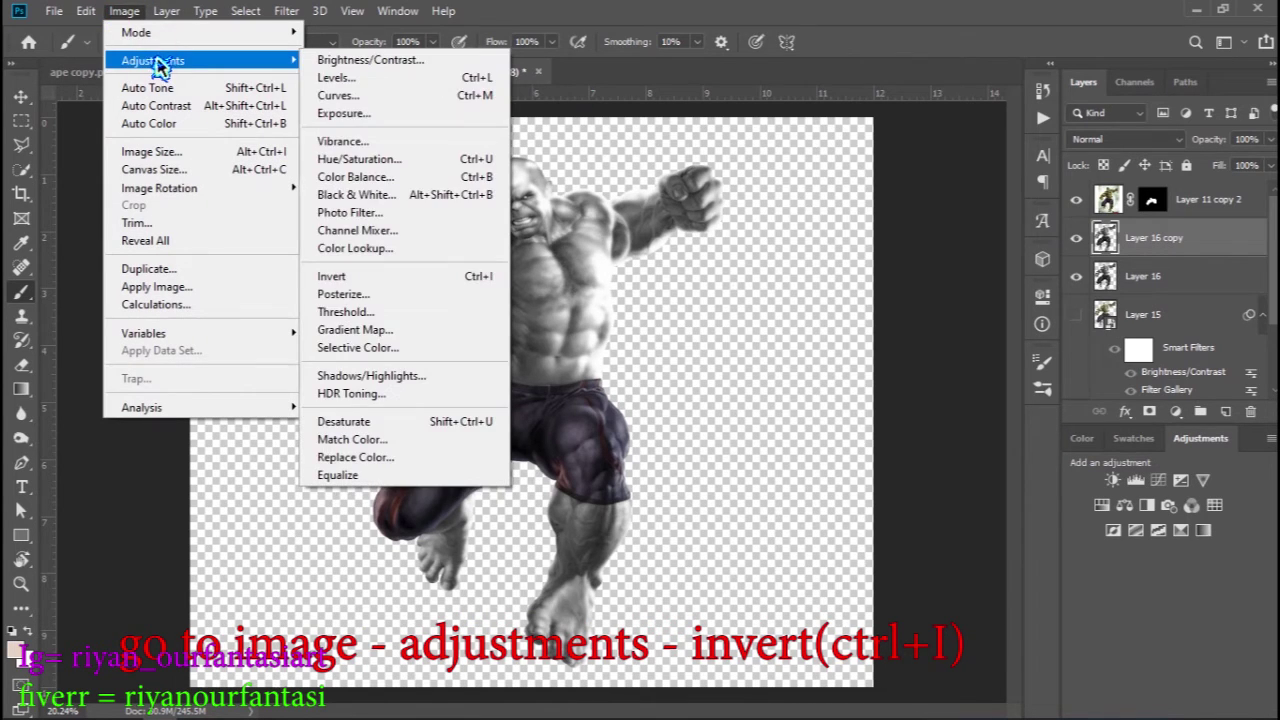
click(450, 277)
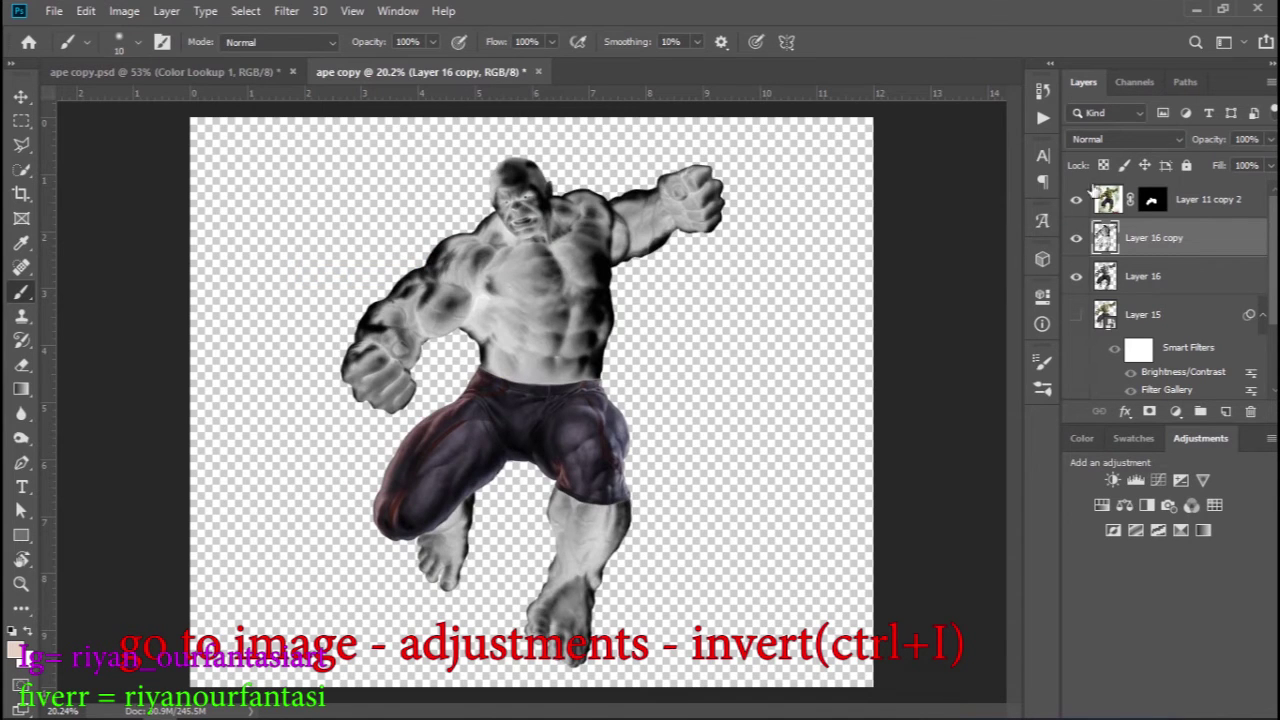
click(1172, 148)
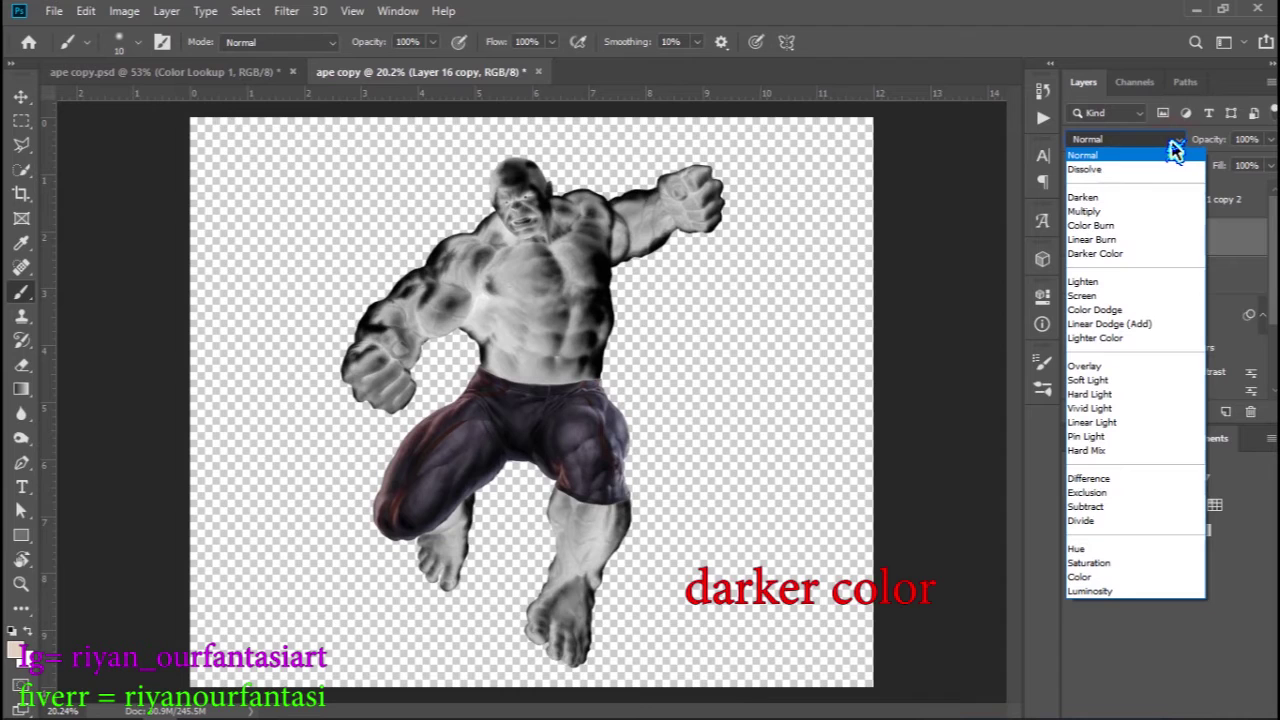
click(1100, 256)
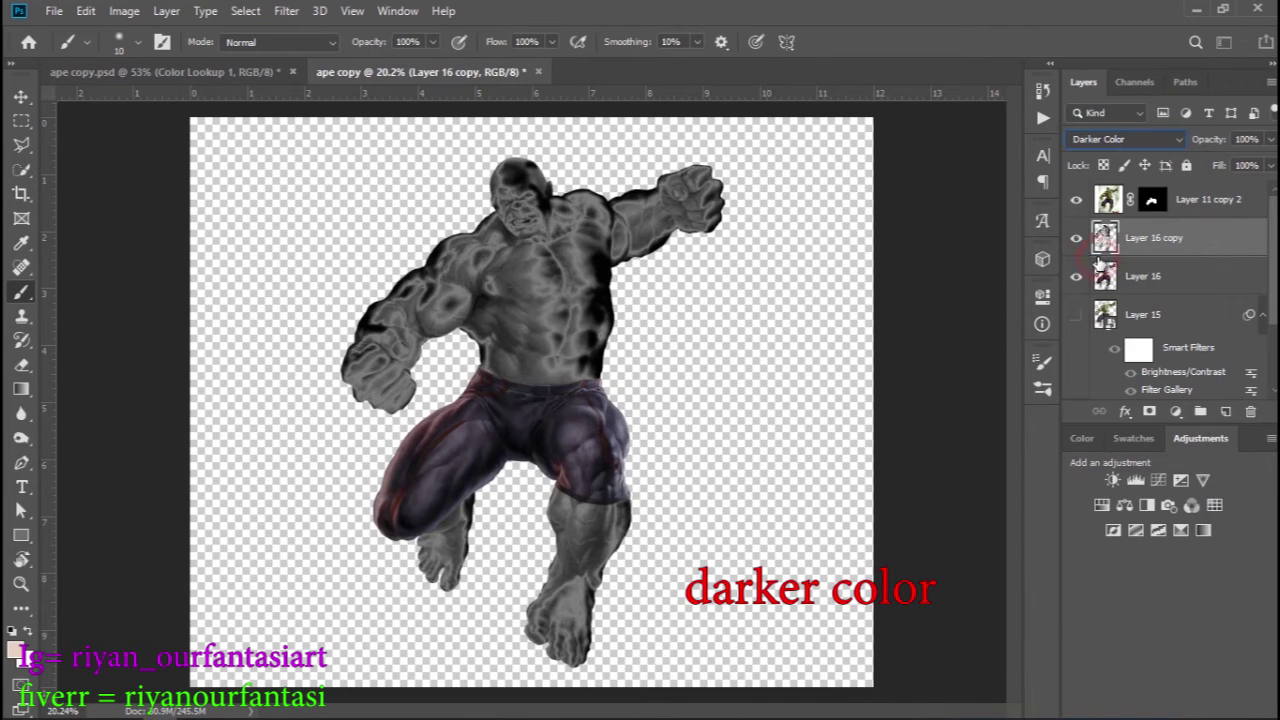
click(1177, 282)
key(ctrl+j)
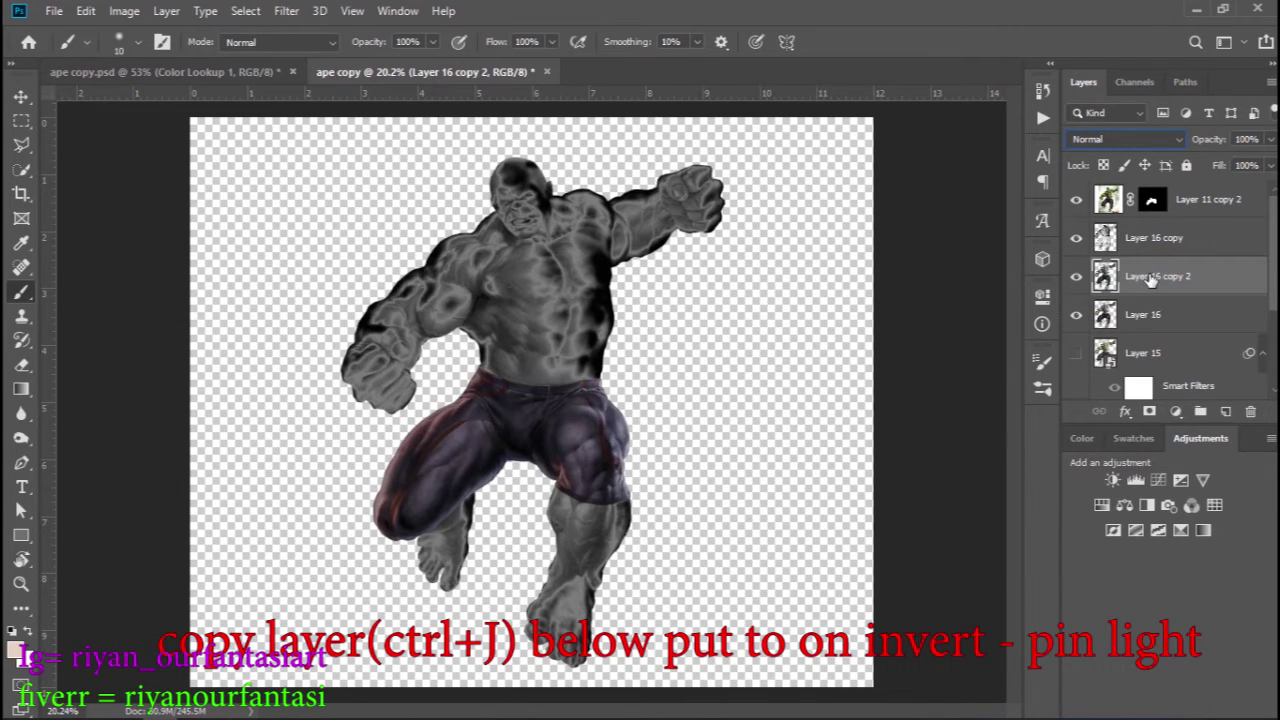
Step: Move Layer 16 copy 2 above Layer 16 copy and set its blend mode to Pin Light
drag(1150, 283, 1152, 248)
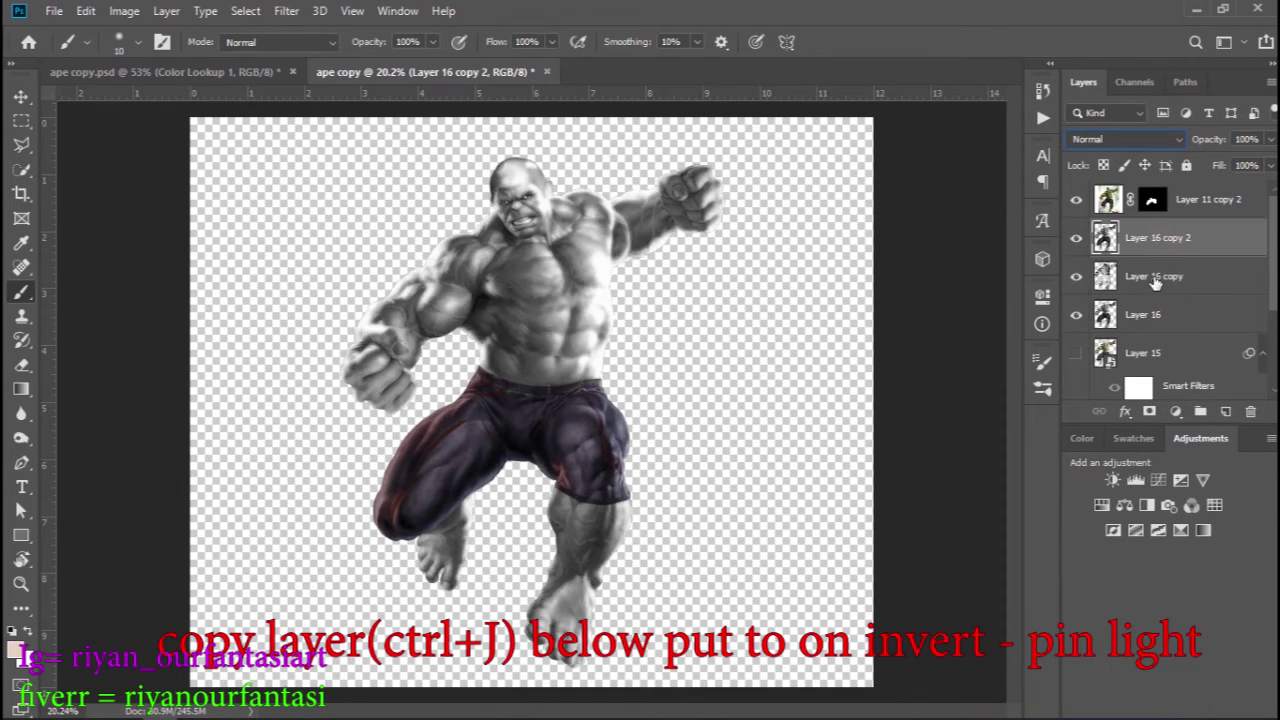
click(1163, 145)
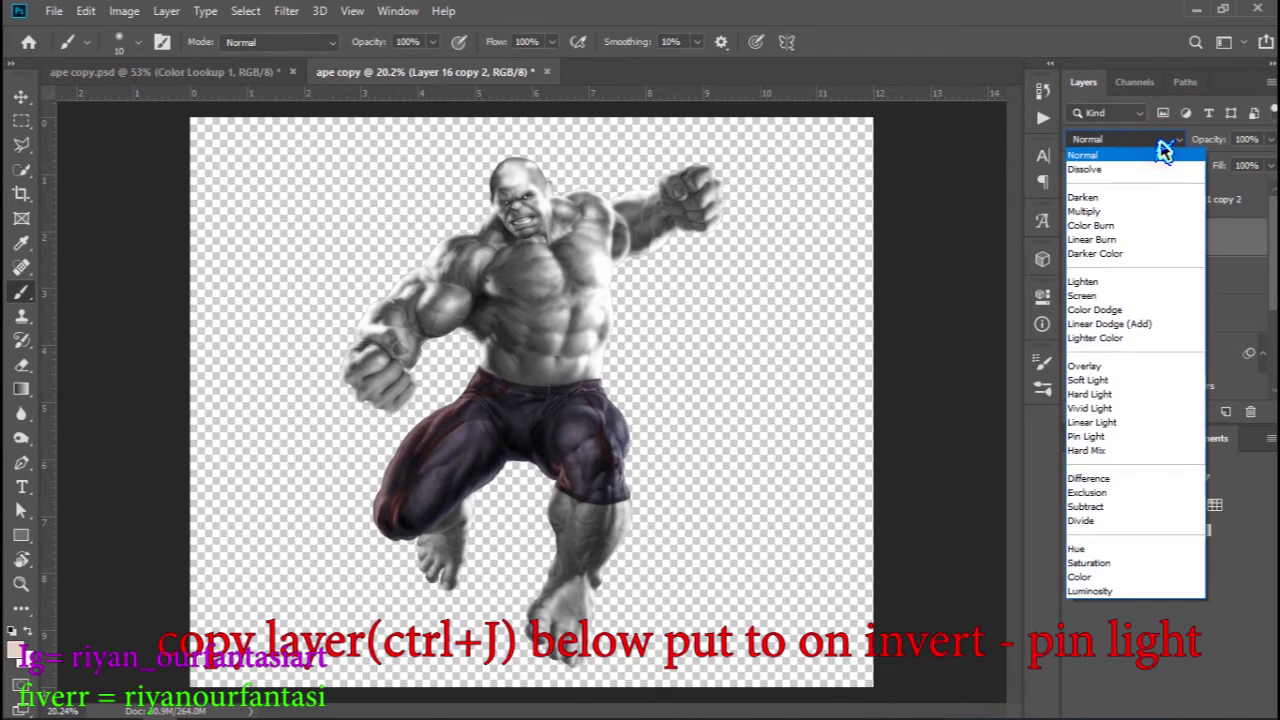
click(1090, 437)
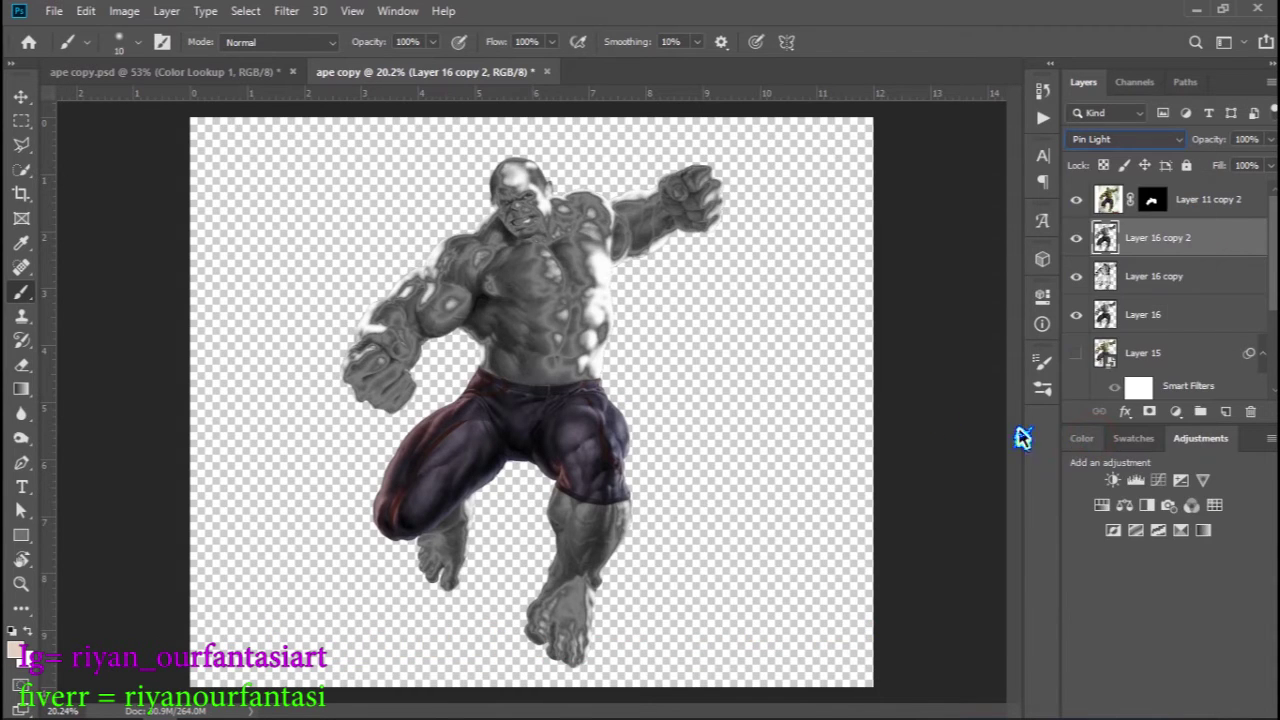
drag(480, 208, 551, 243)
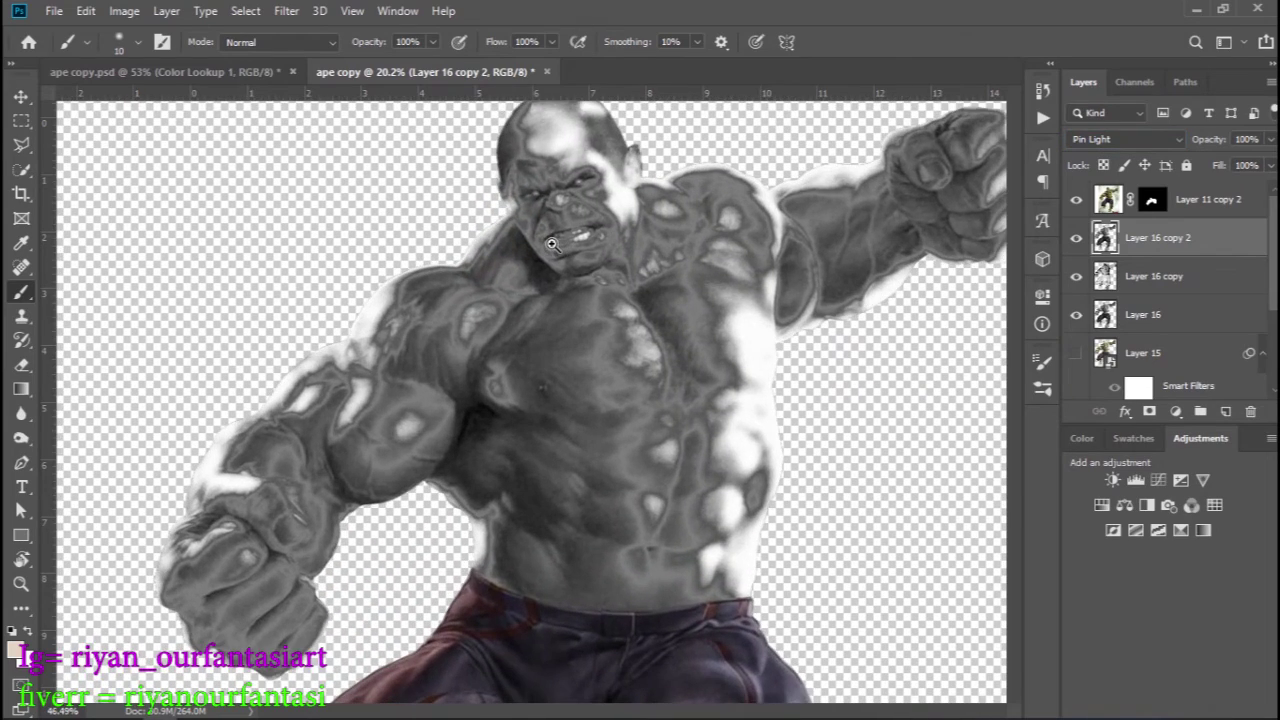
mouse_move(727, 422)
mouse_down()
mouse_move(613, 333)
mouse_move(630, 312)
mouse_up()
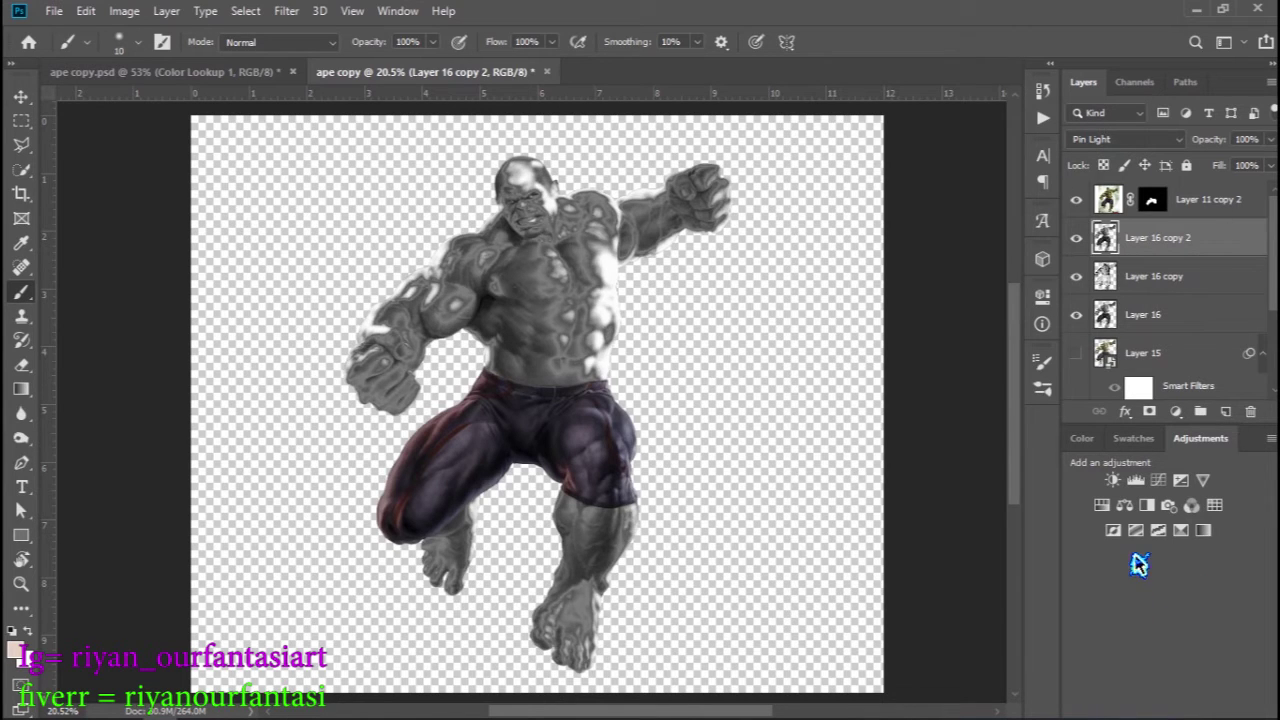
Step: Add a Curves adjustment layer with the midpoint pulled down to darken the figure
click(1158, 480)
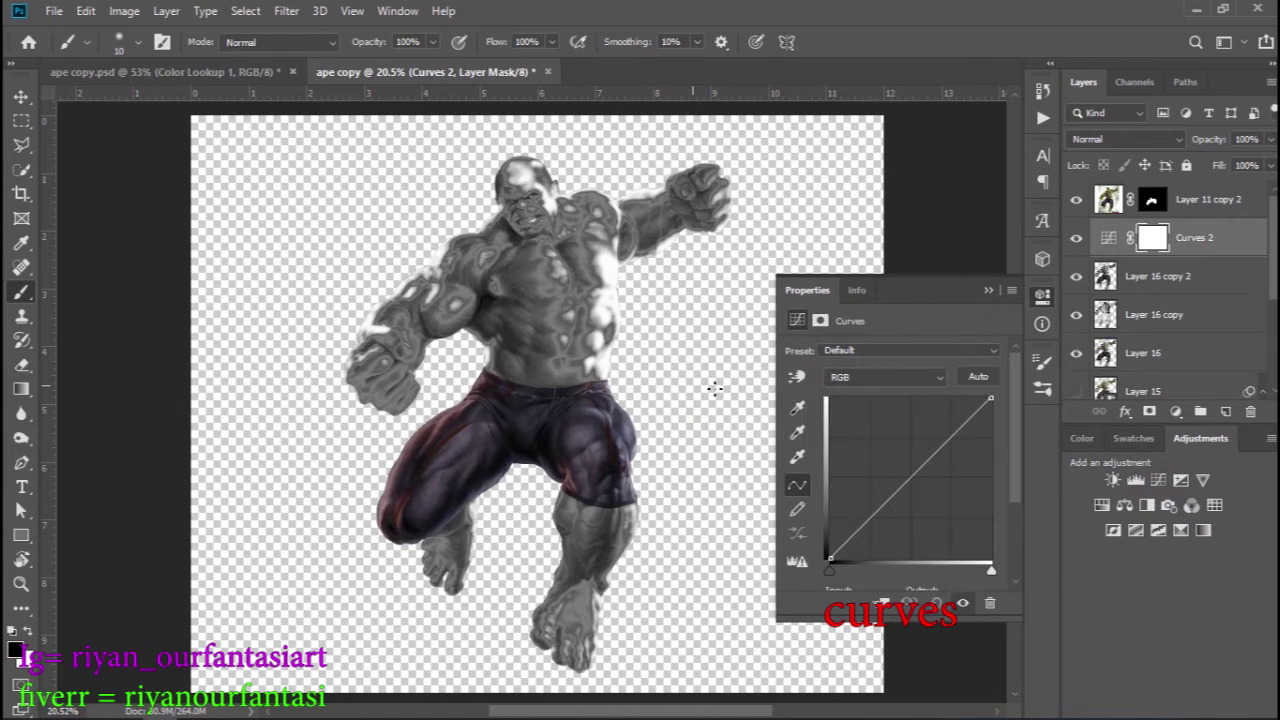
drag(931, 483, 919, 486)
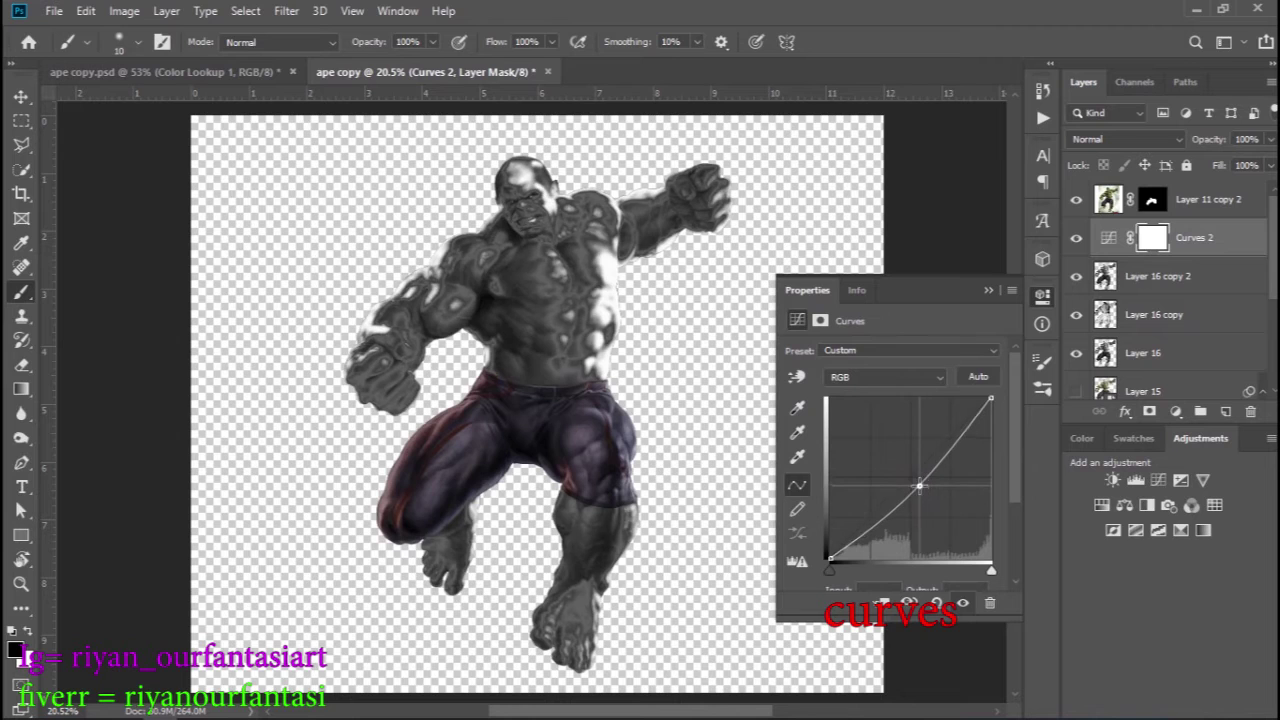
click(987, 289)
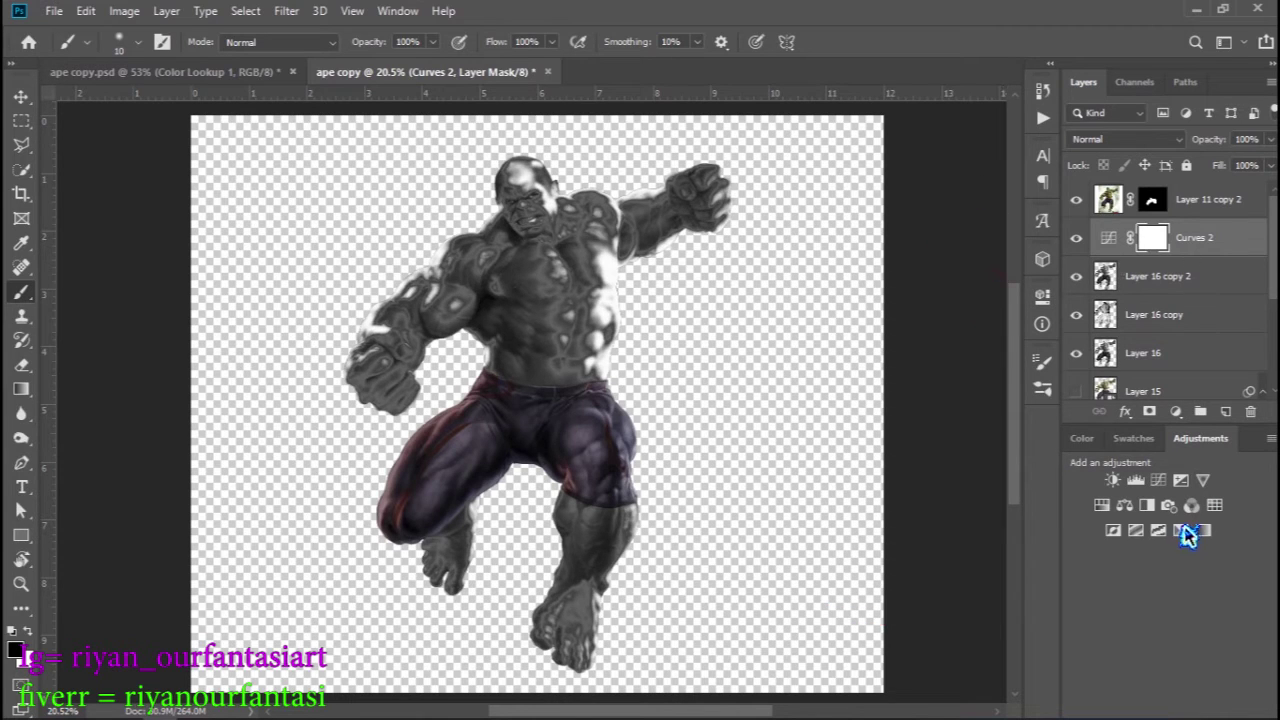
Step: Add a Cooling Filter (80) Photo Filter adjustment layer at about 38% opacity
click(1169, 505)
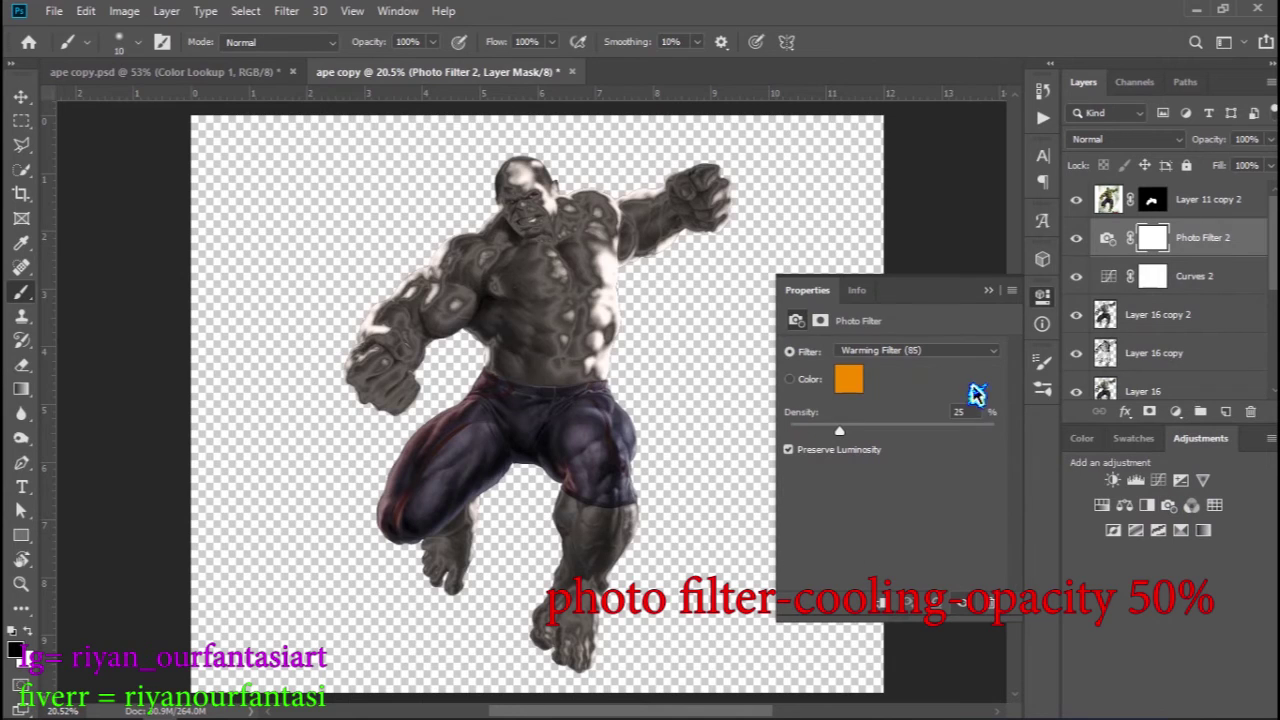
click(990, 355)
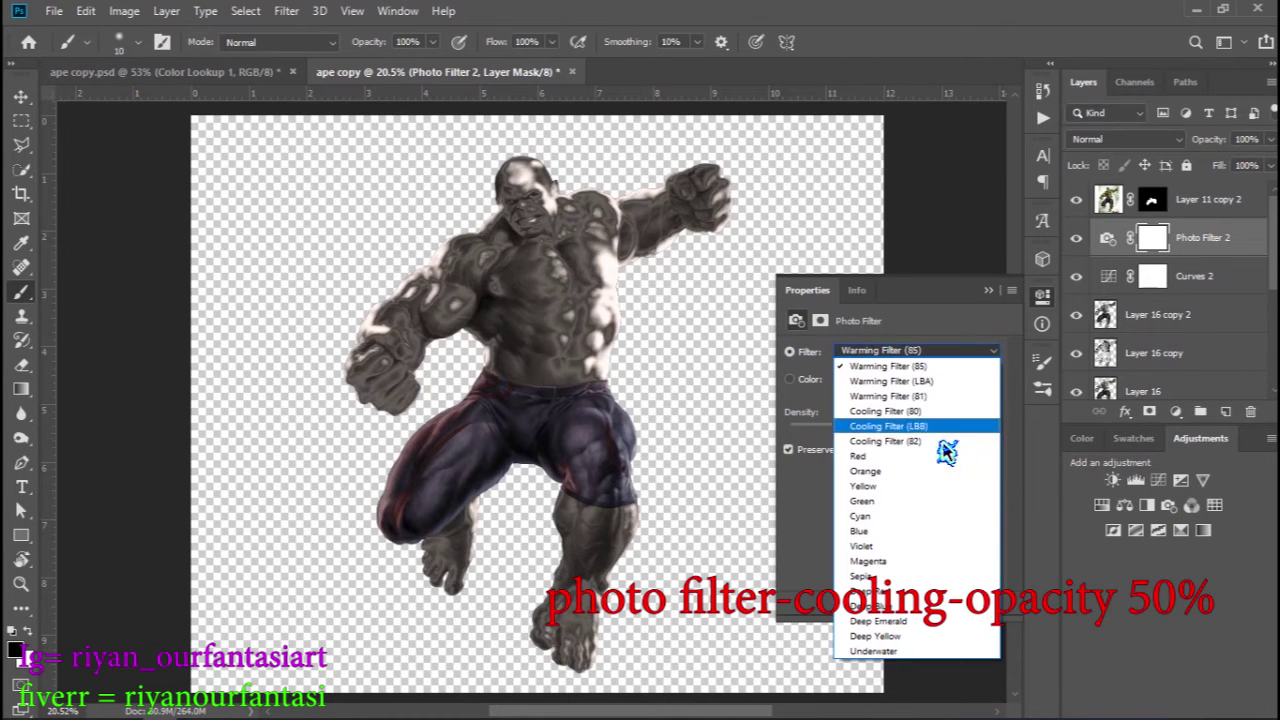
click(886, 412)
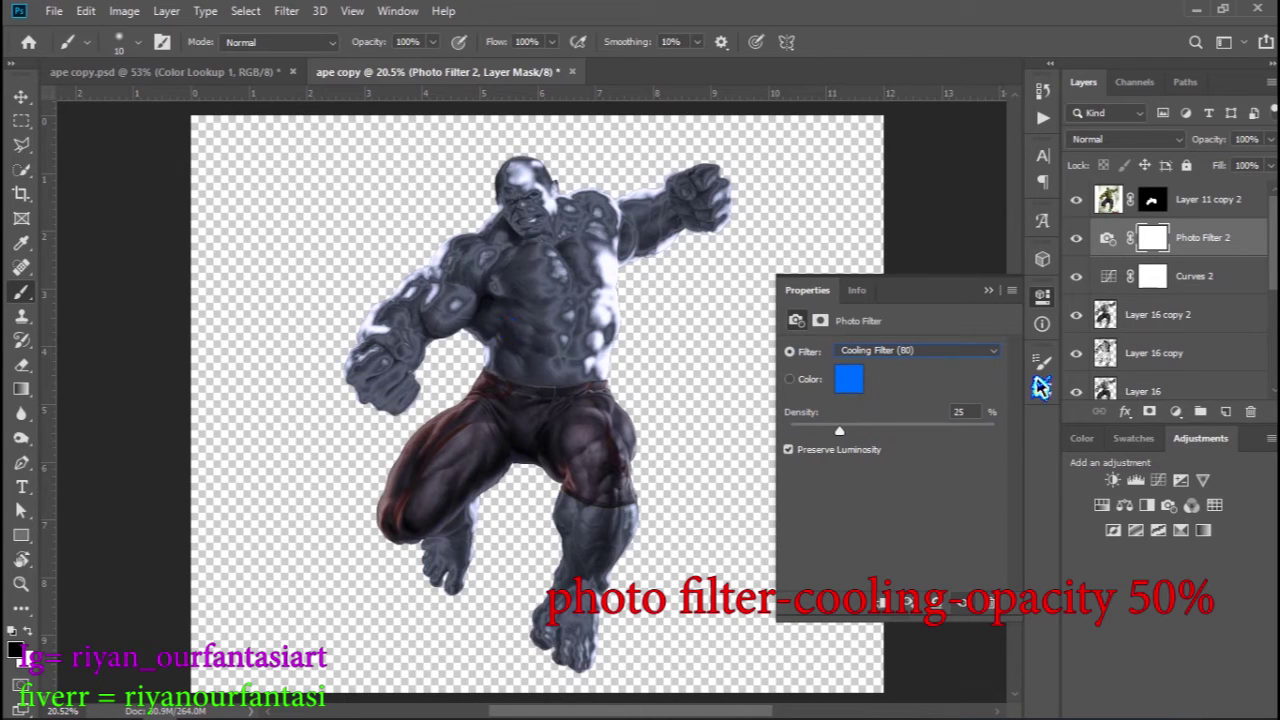
drag(1271, 143, 1222, 170)
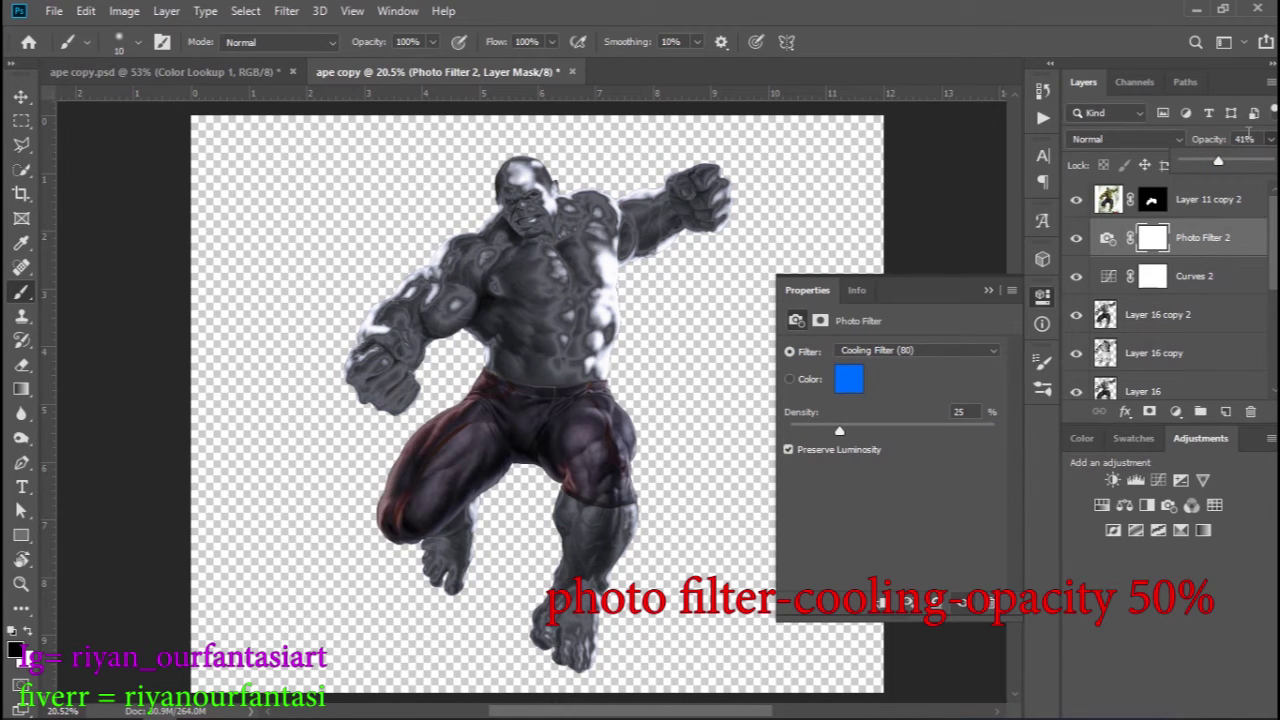
click(1272, 140)
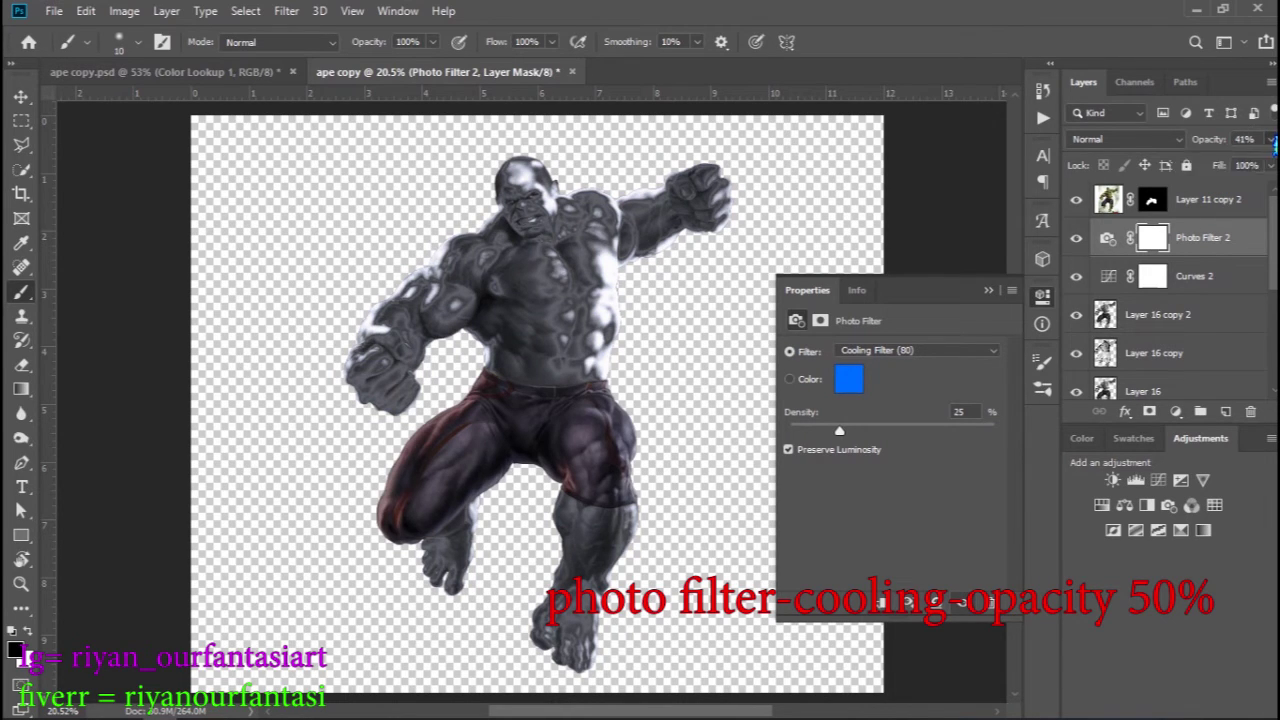
click(1272, 140)
drag(1268, 140, 1218, 173)
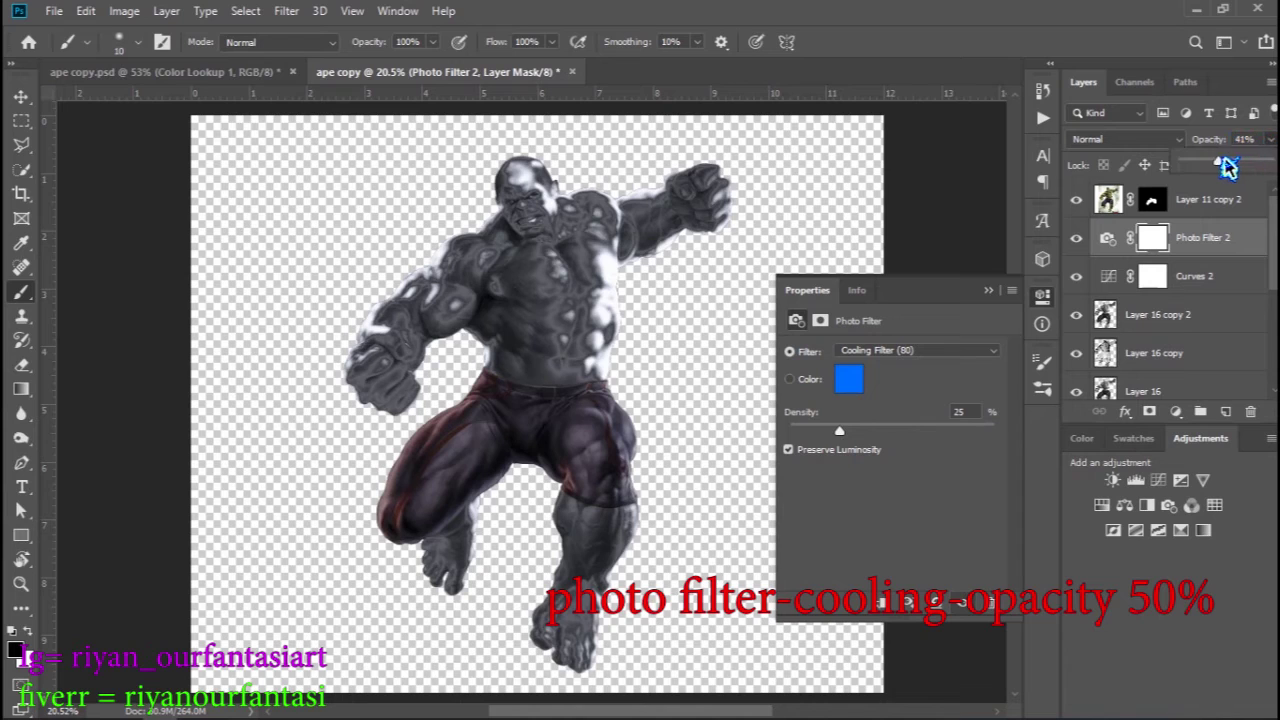
drag(1218, 173, 1222, 177)
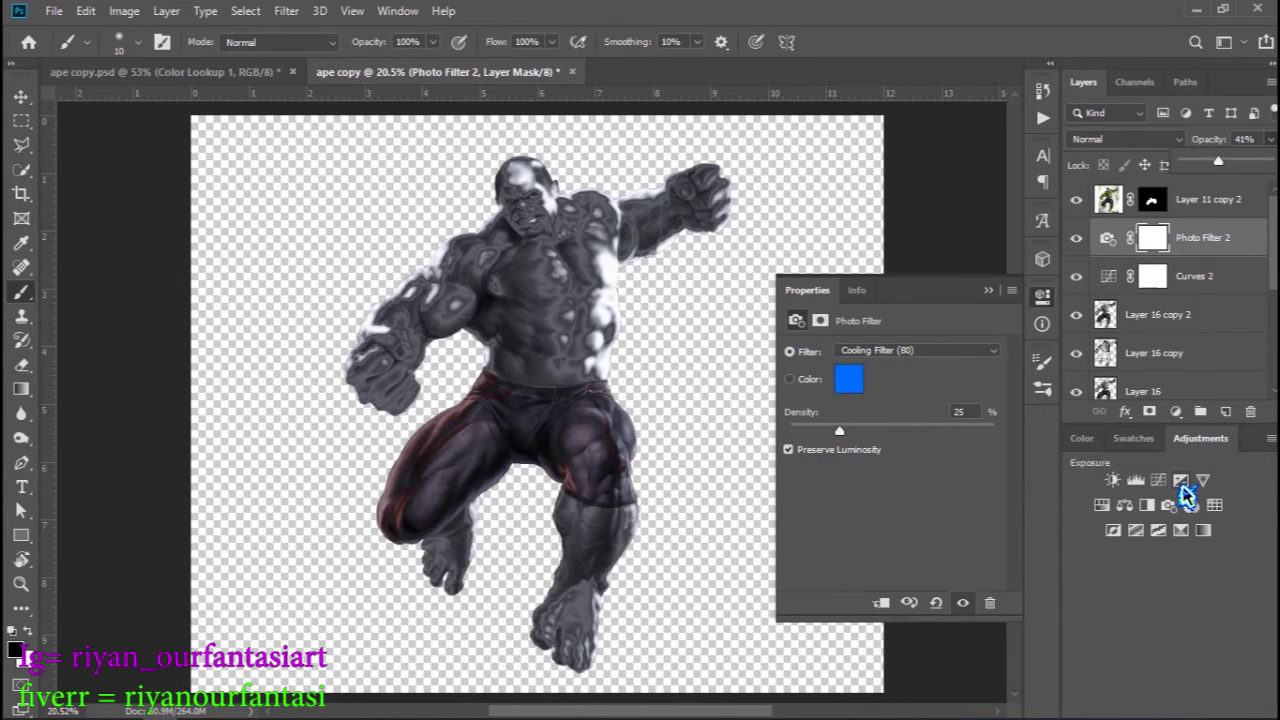
Step: Add an Exposure adjustment layer with Exposure +0.73, Offset -0.0046 and Gamma 1.15
click(1181, 481)
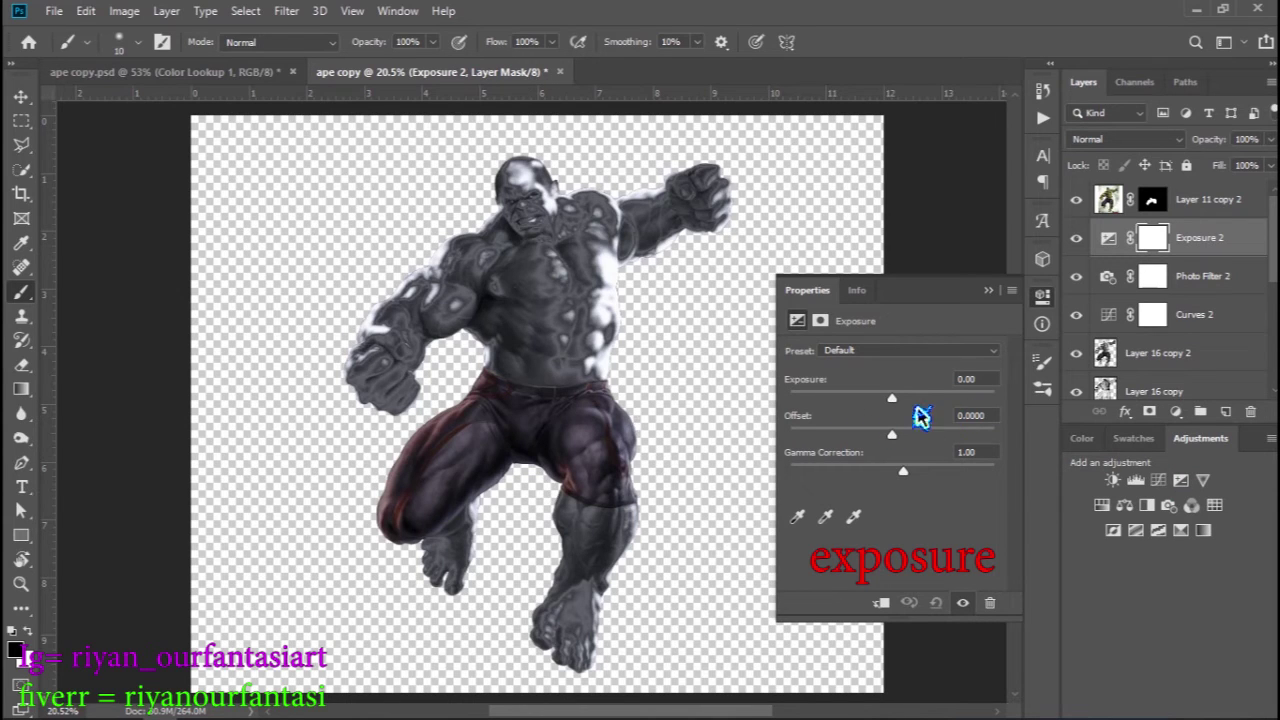
mouse_move(892, 398)
mouse_down()
mouse_move(907, 403)
mouse_move(894, 437)
mouse_up()
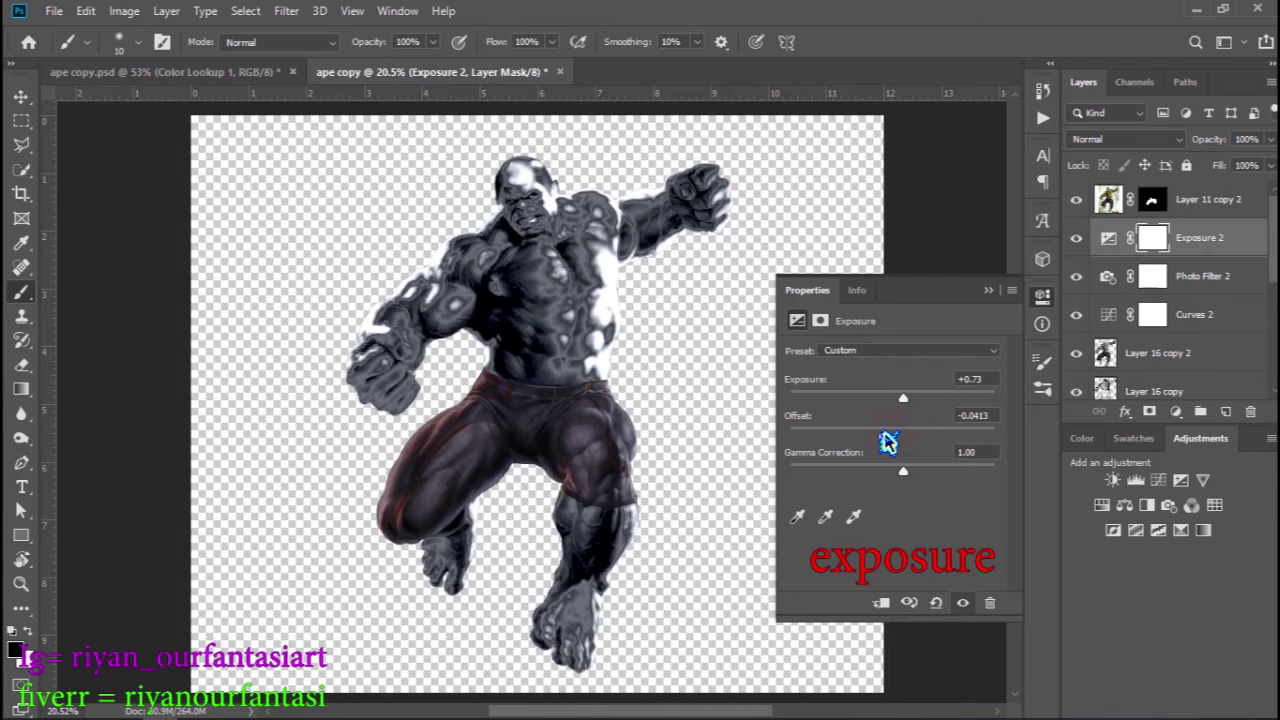
drag(892, 436, 889, 466)
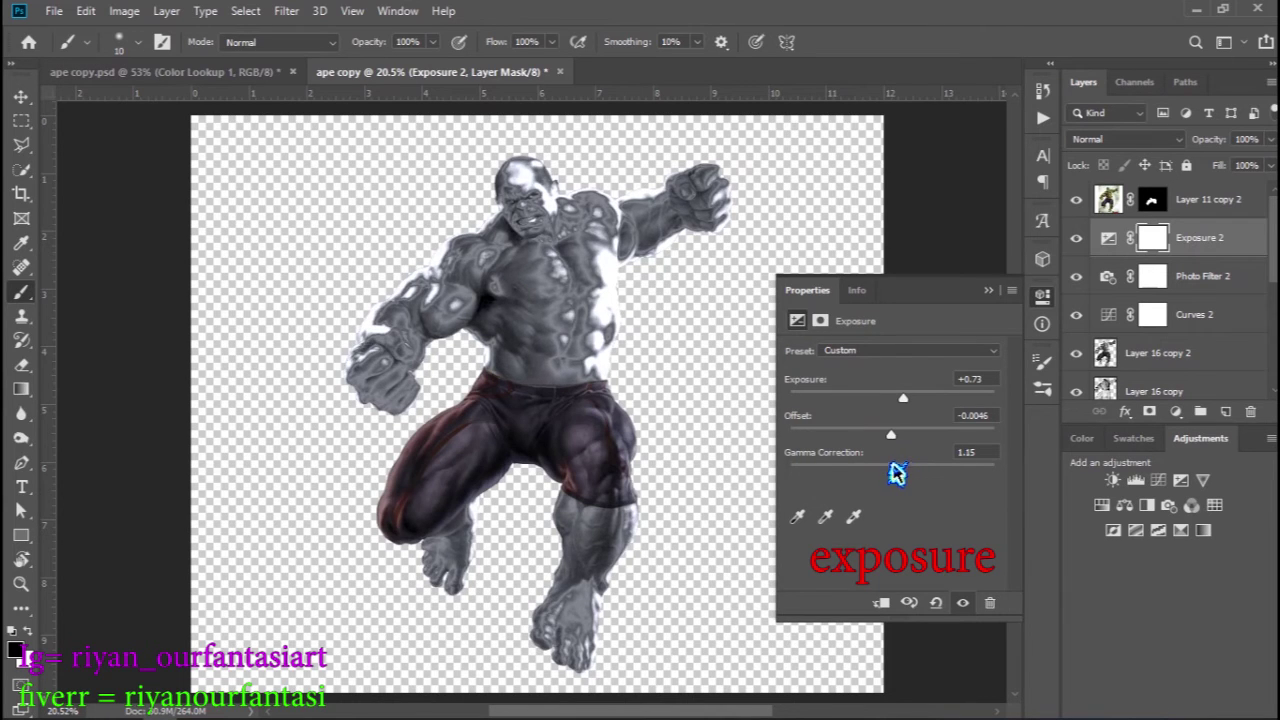
click(988, 291)
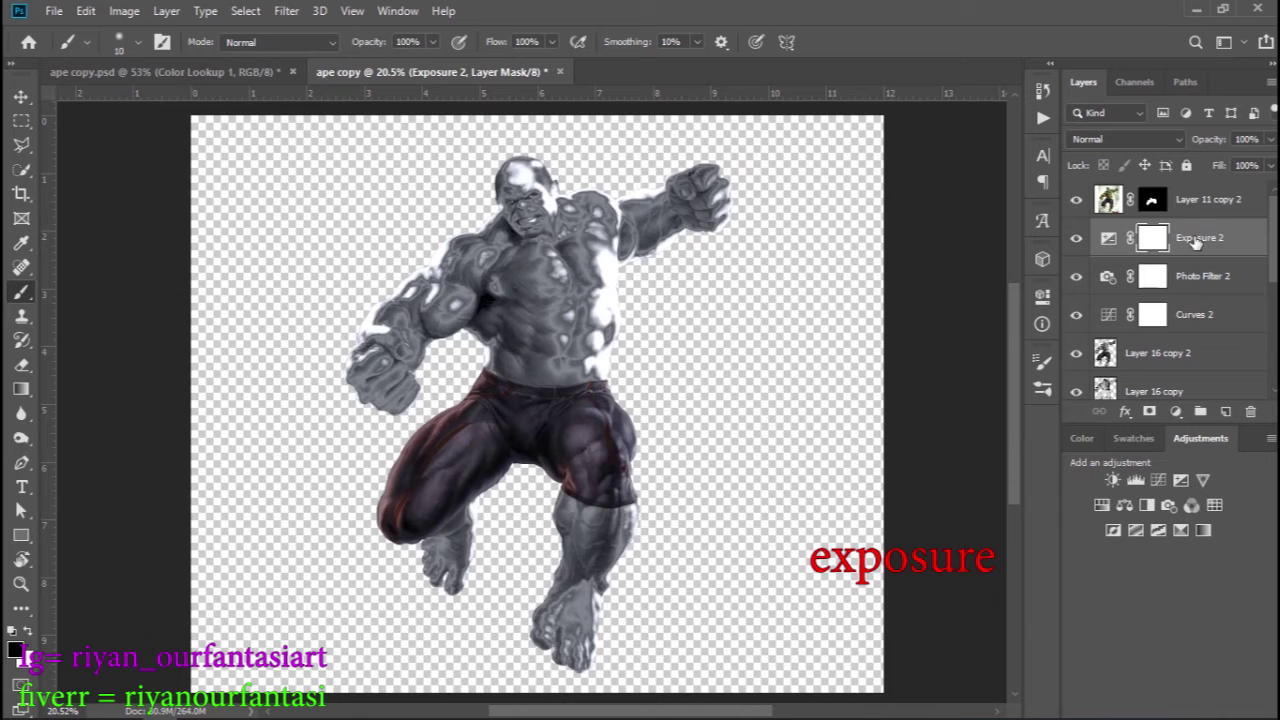
Step: Add a Color Lookup 2 layer using FoggyNight.3DL at 35% opacity
click(1219, 510)
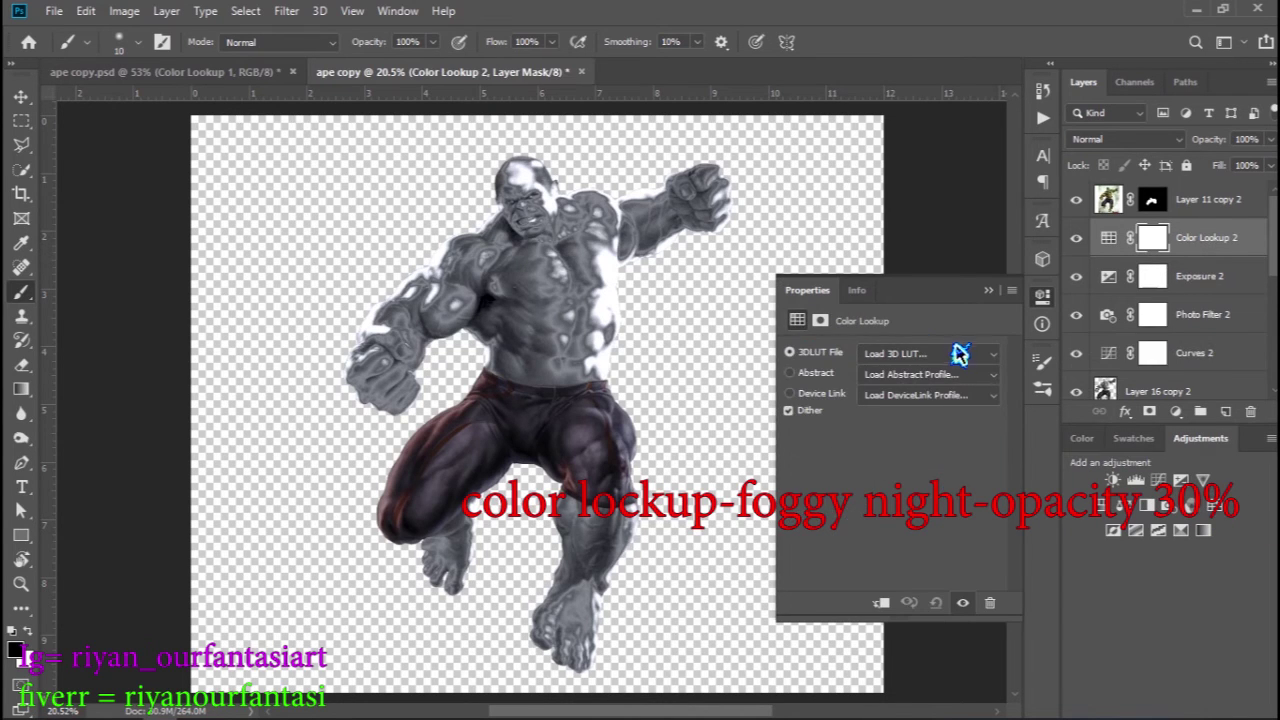
click(992, 356)
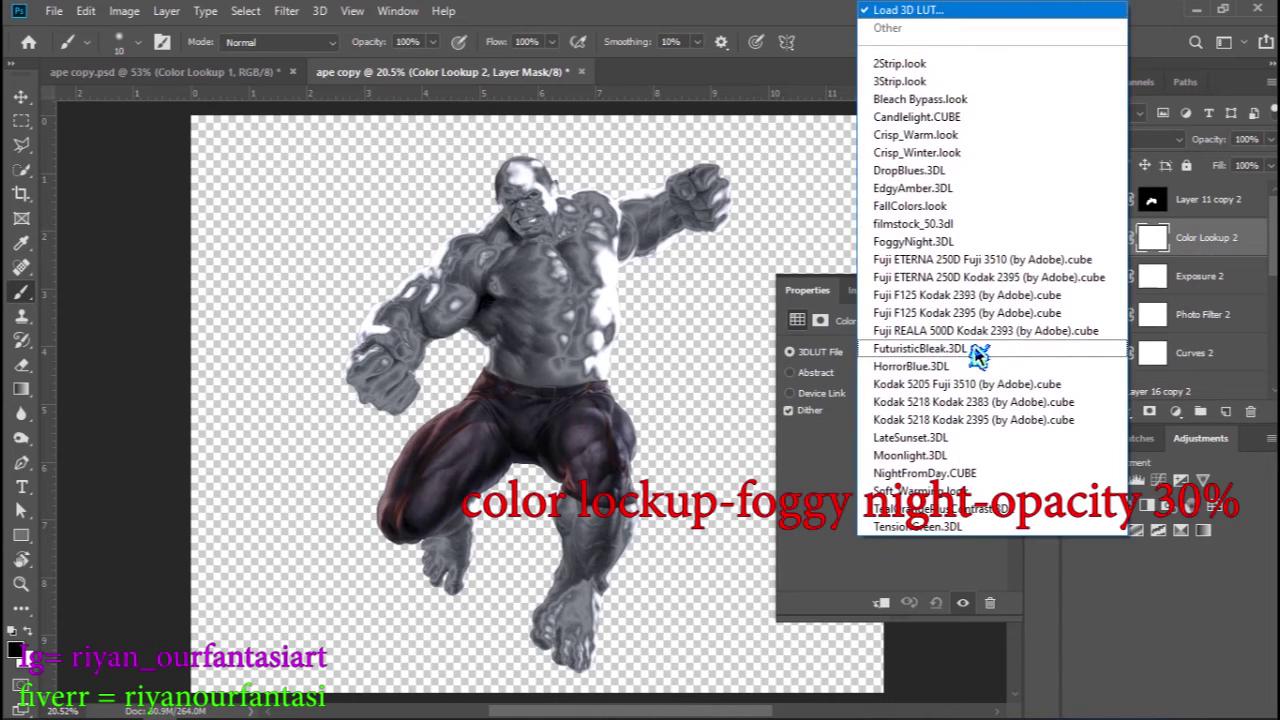
click(930, 242)
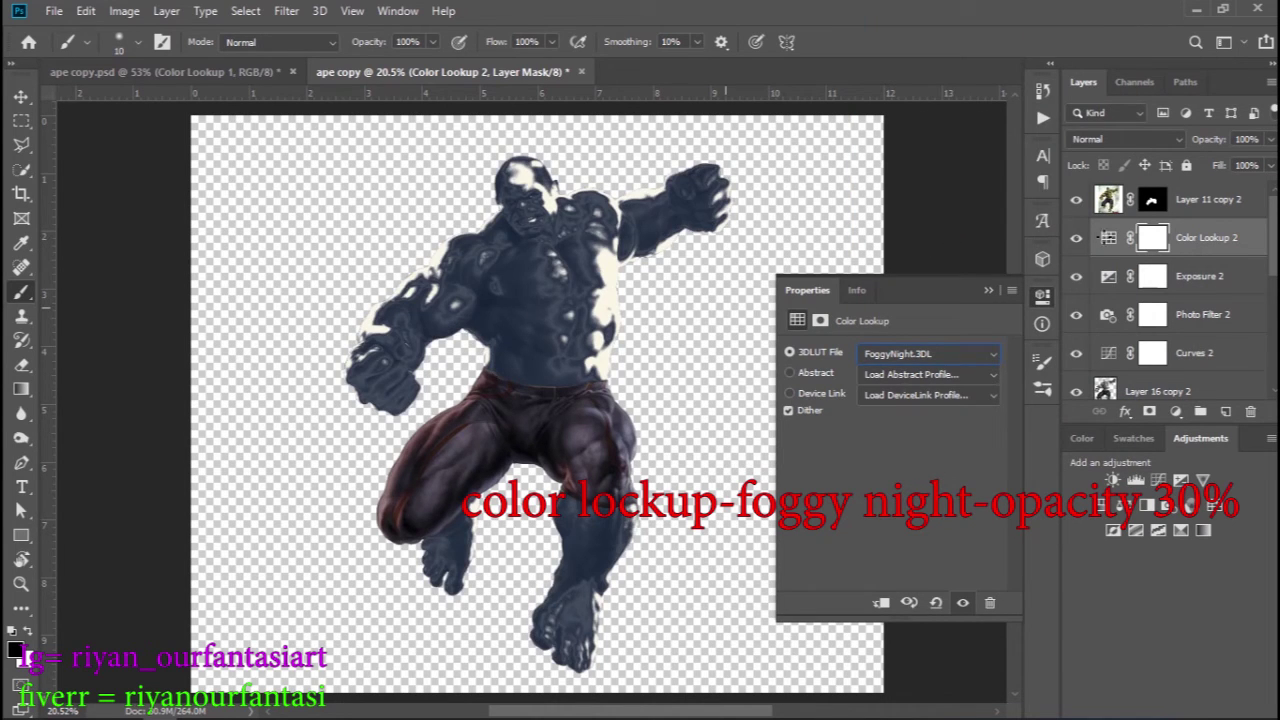
click(1272, 141)
mouse_move(1270, 163)
mouse_down()
mouse_move(1206, 172)
mouse_move(1216, 180)
mouse_up()
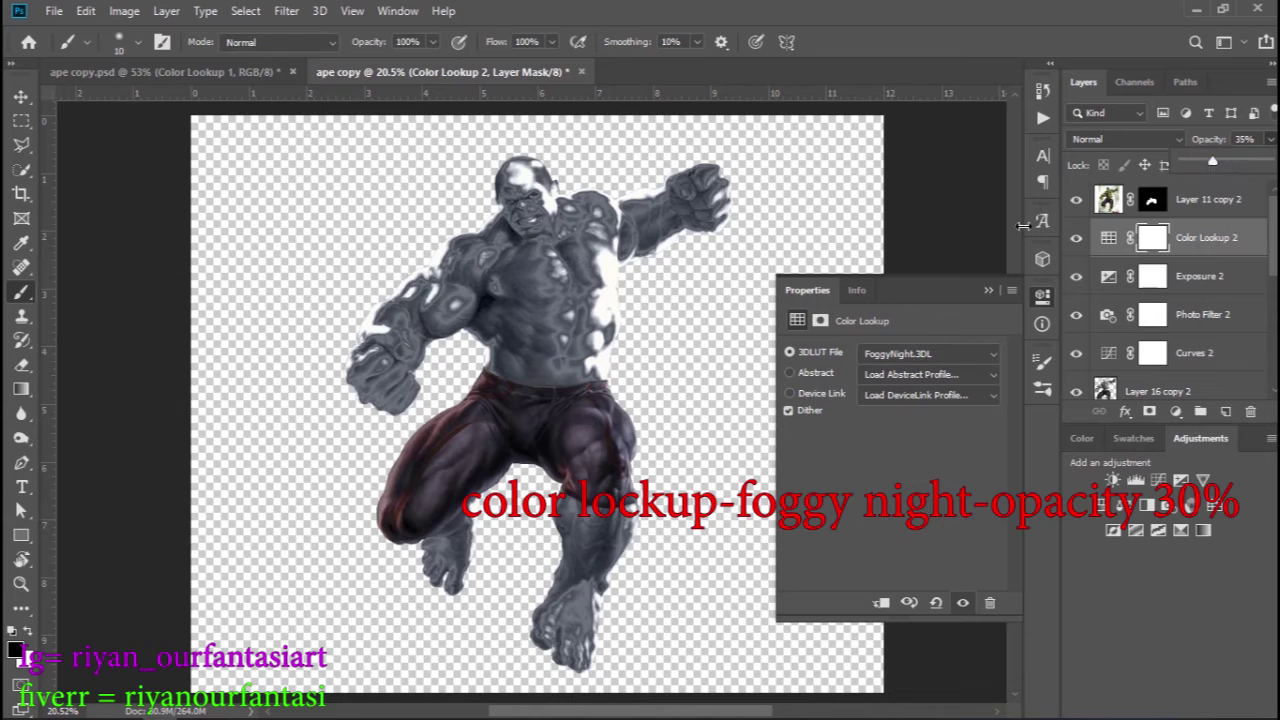
click(986, 290)
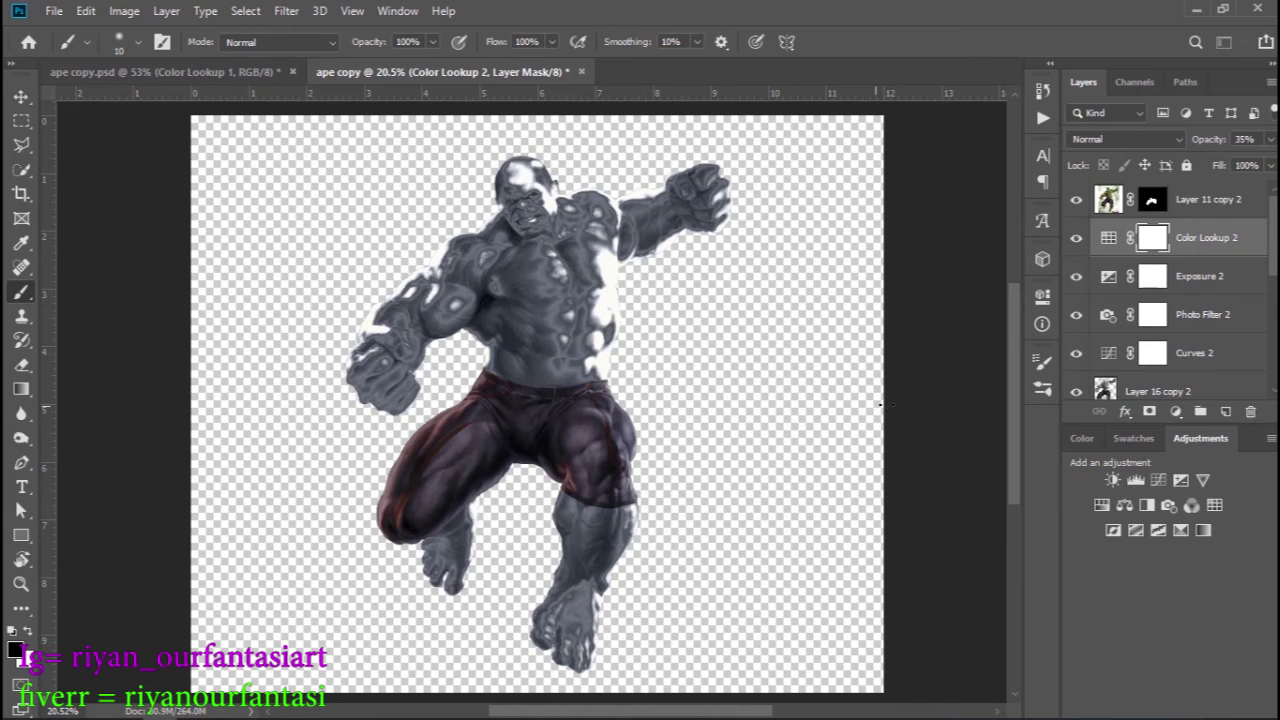
Step: Stamp all visible layers into a new Layer 17 above Color Lookup 2
scroll(1236, 286, down, 3)
scroll(1236, 290, down, 2)
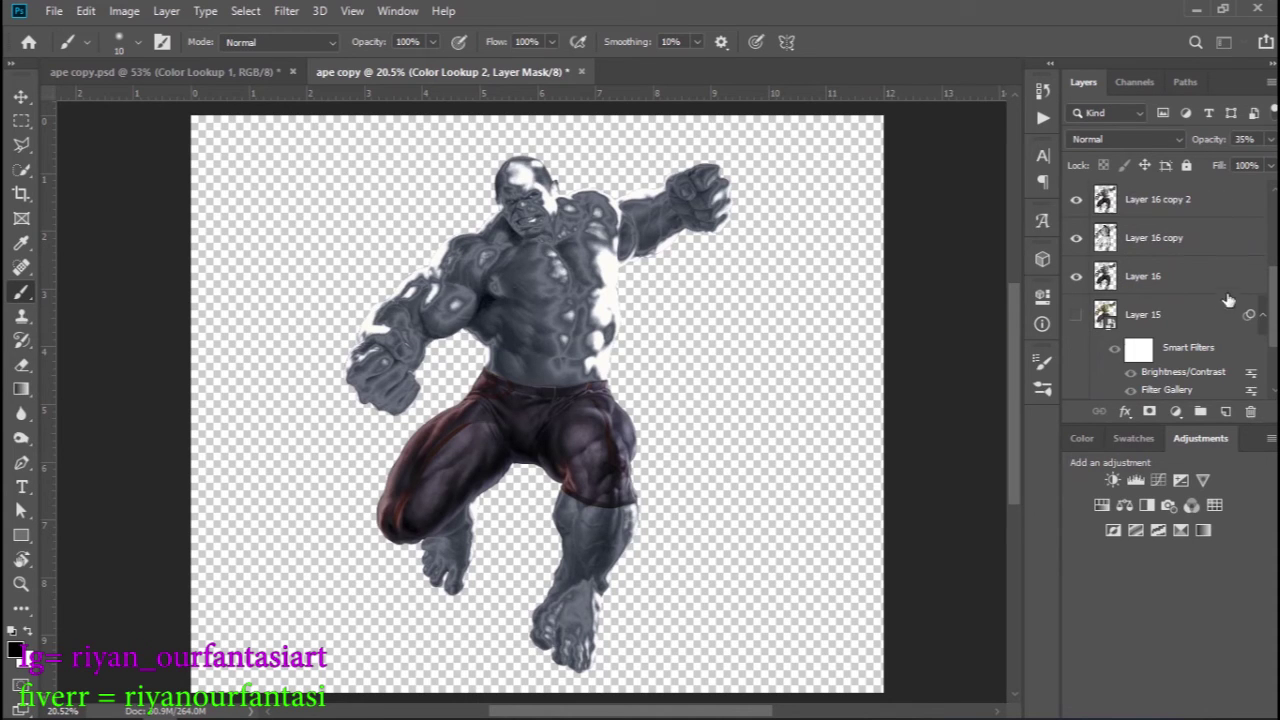
scroll(1218, 315, up, 1)
scroll(1218, 315, up, 3)
scroll(1218, 315, up, 1)
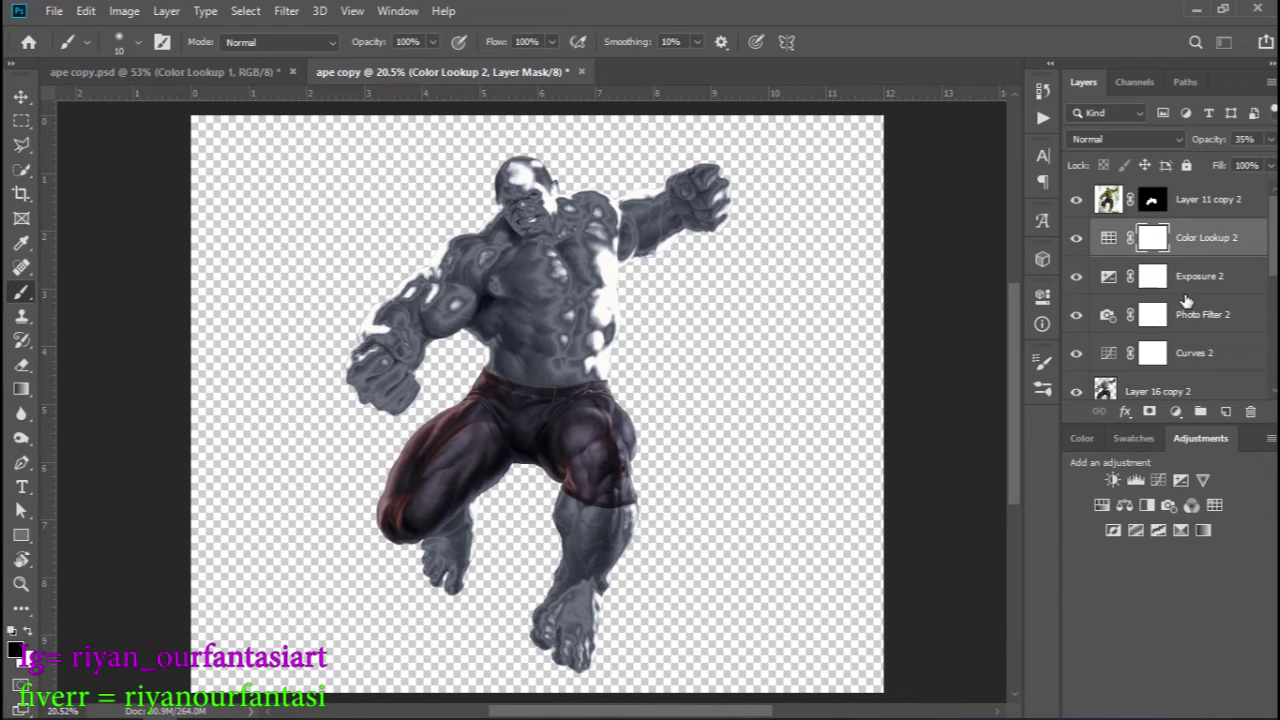
scroll(1189, 311, down, 1)
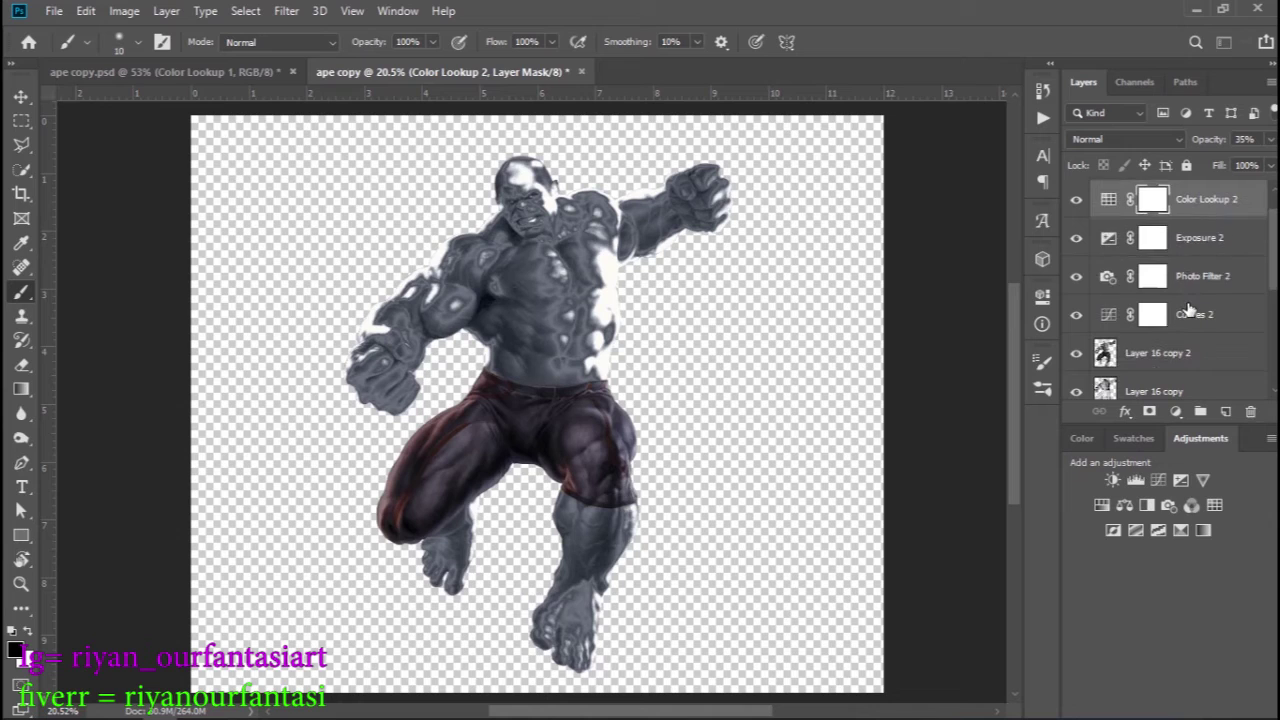
scroll(1189, 311, down, 1)
scroll(1189, 311, up, 2)
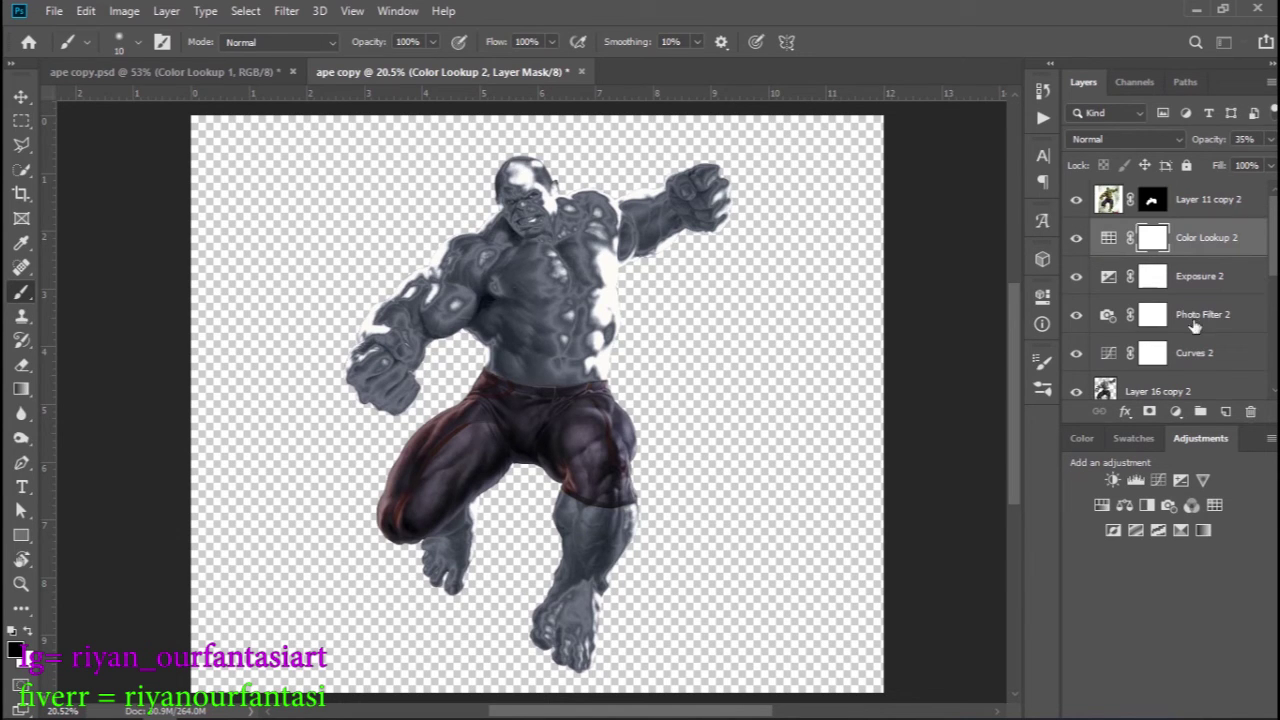
scroll(1194, 368, down, 1)
scroll(1194, 368, up, 1)
drag(1188, 364, 1152, 308)
drag(1160, 318, 1155, 315)
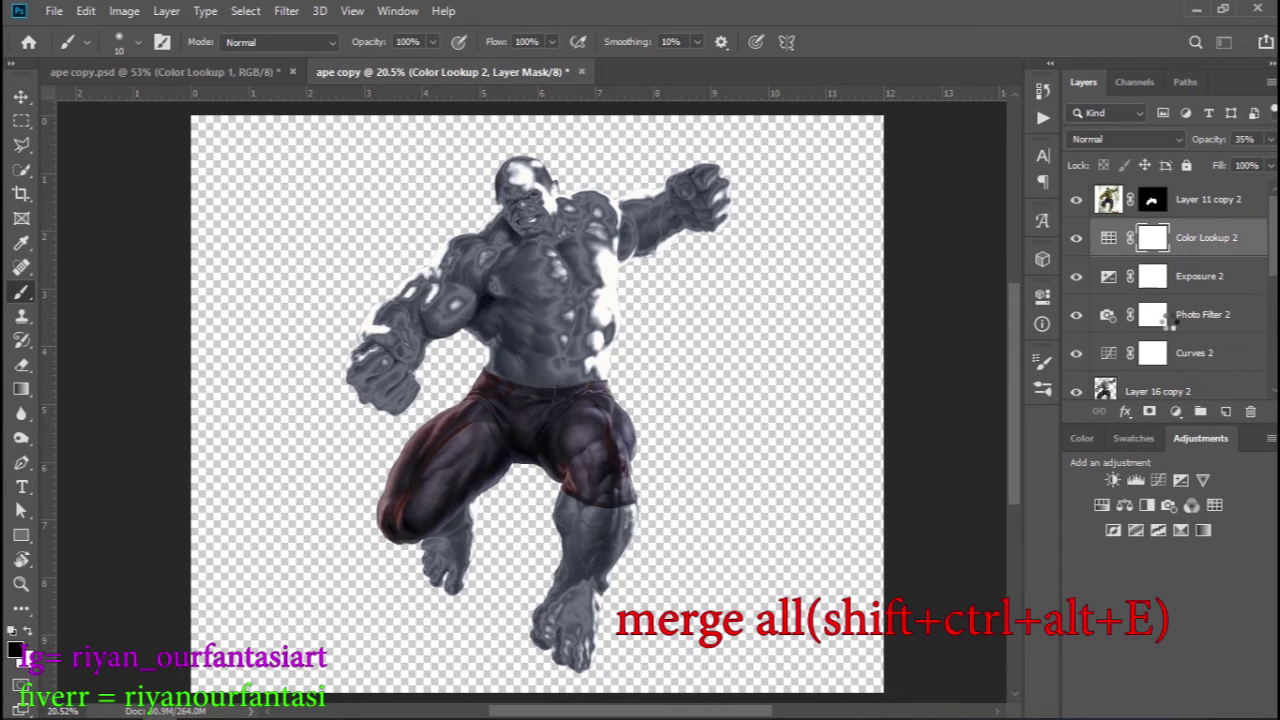
key(ctrl+shift+alt+e)
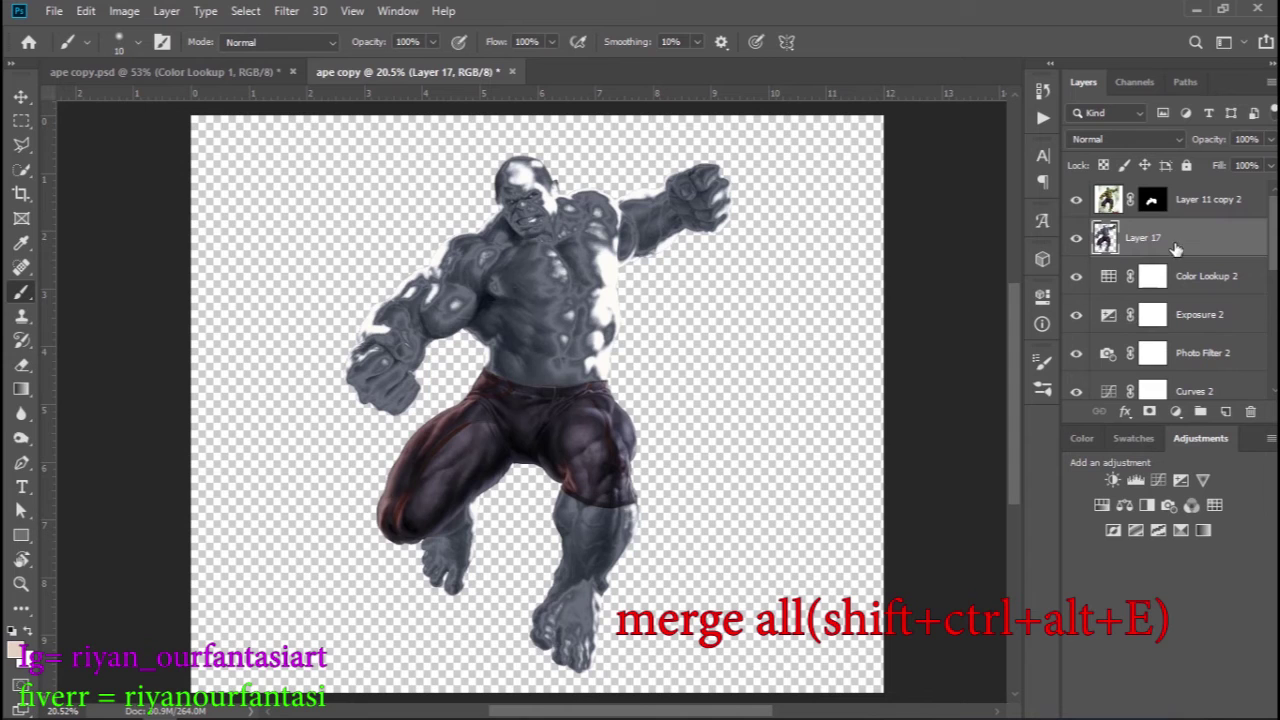
click(1176, 411)
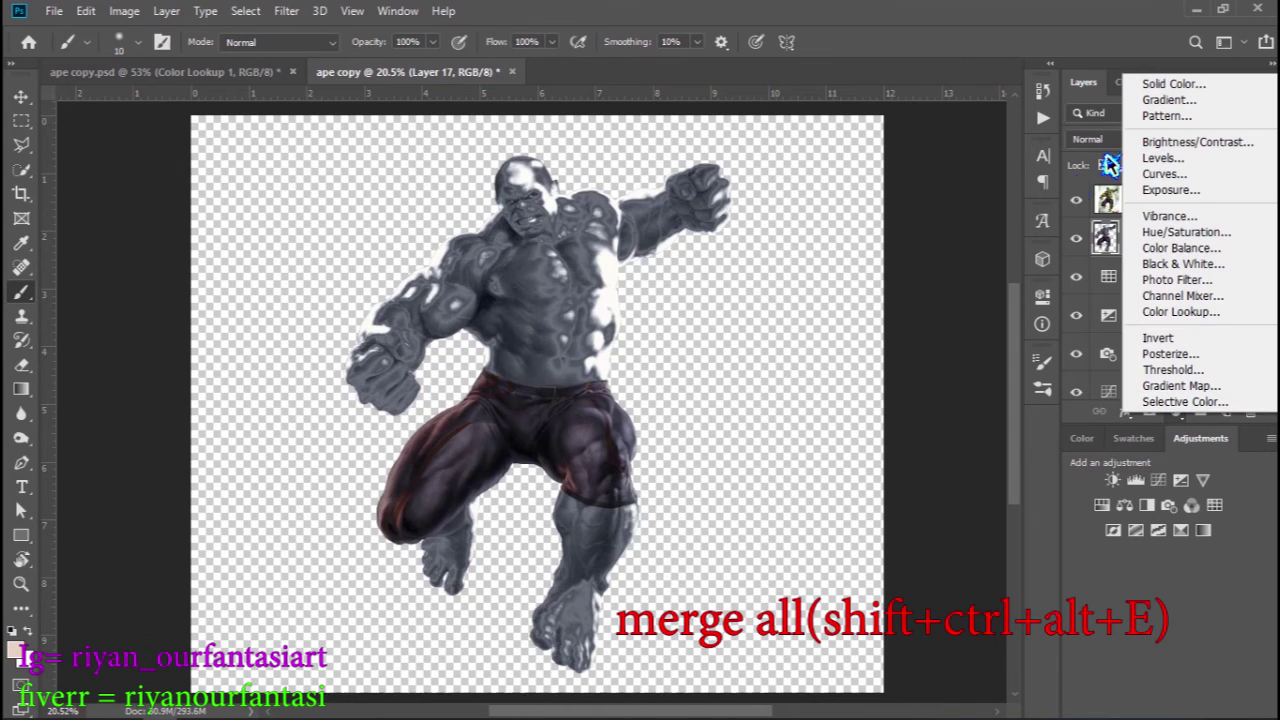
Step: Add a Solid Color fill layer in bright gold ffcc00 above Layer 17
click(1192, 84)
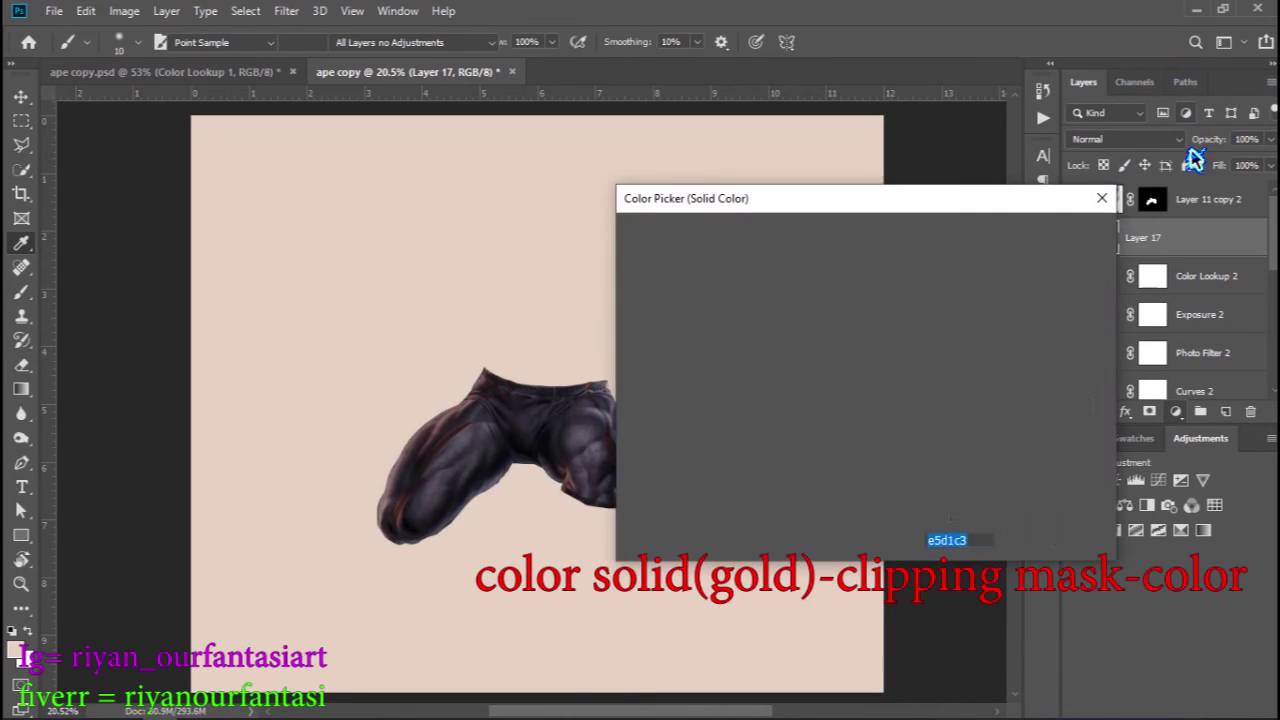
click(886, 451)
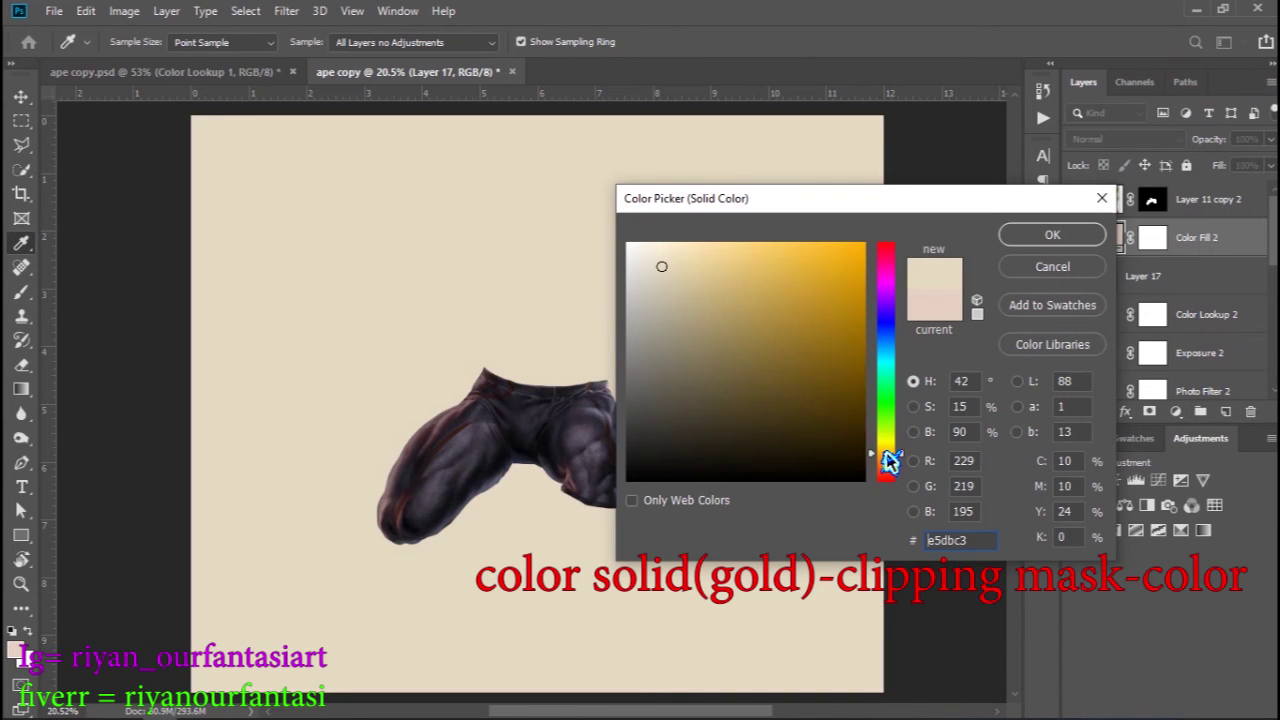
drag(891, 455, 891, 453)
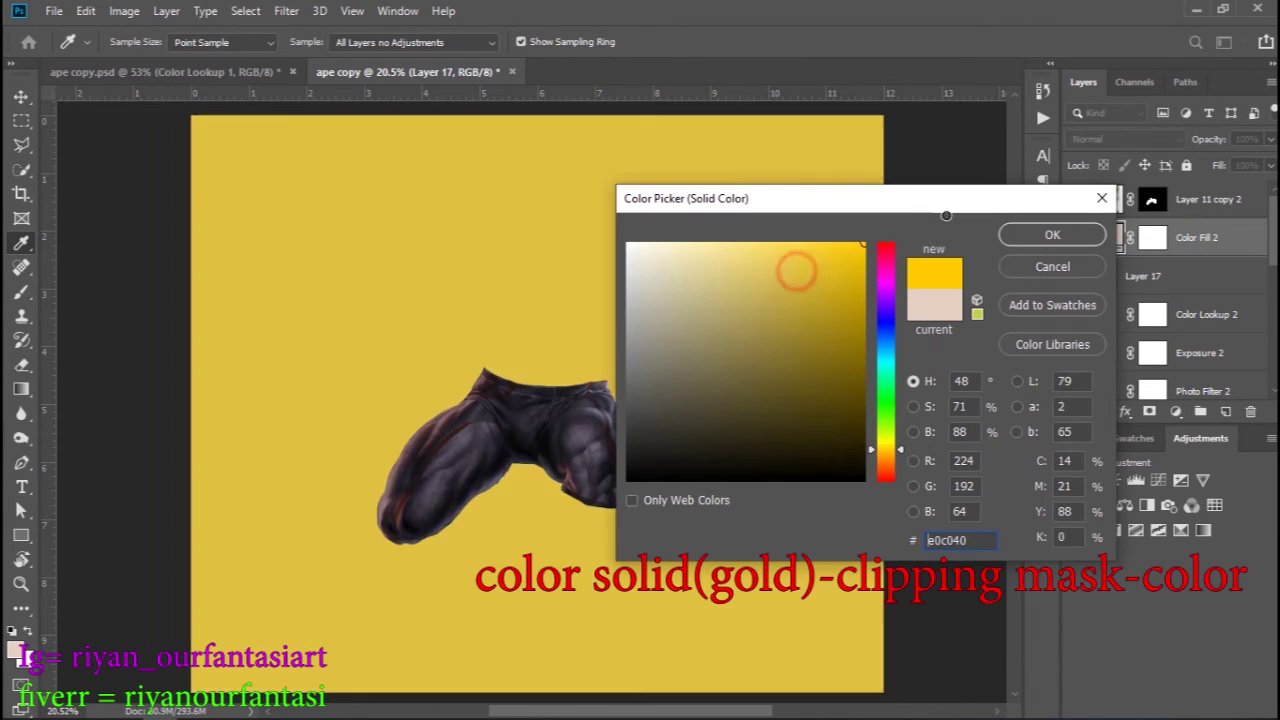
drag(830, 300, 868, 240)
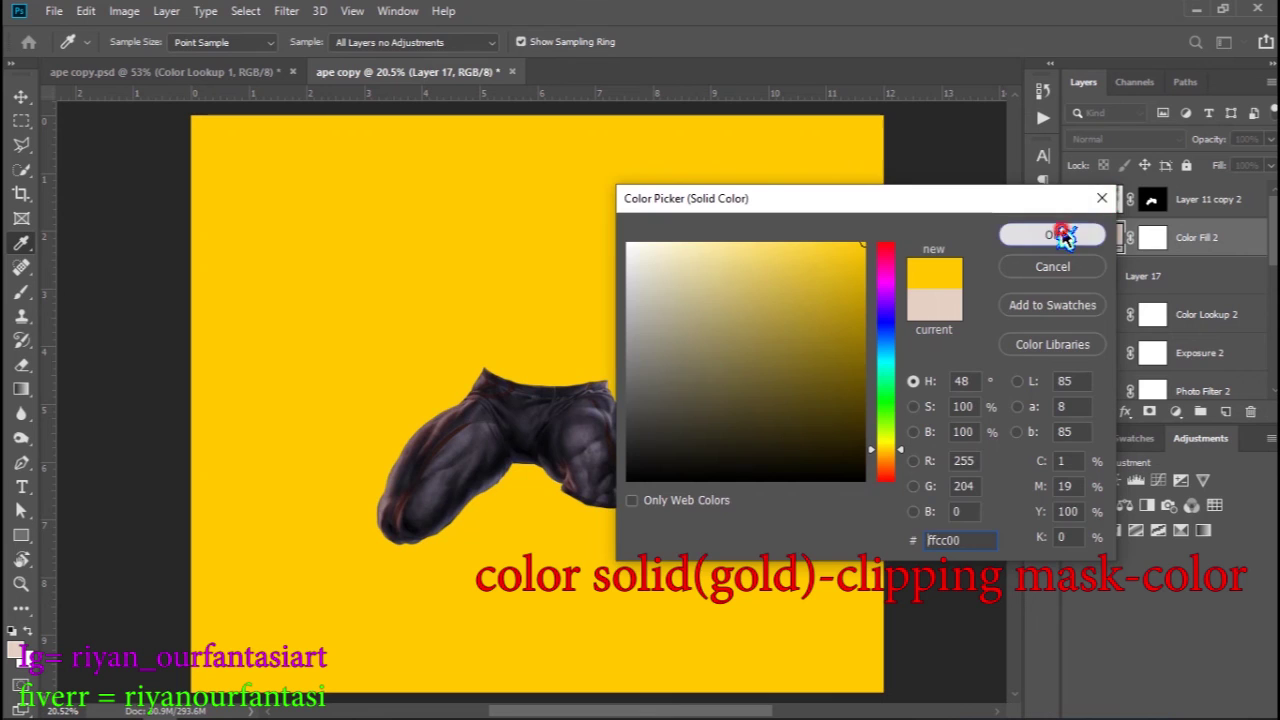
click(1100, 238)
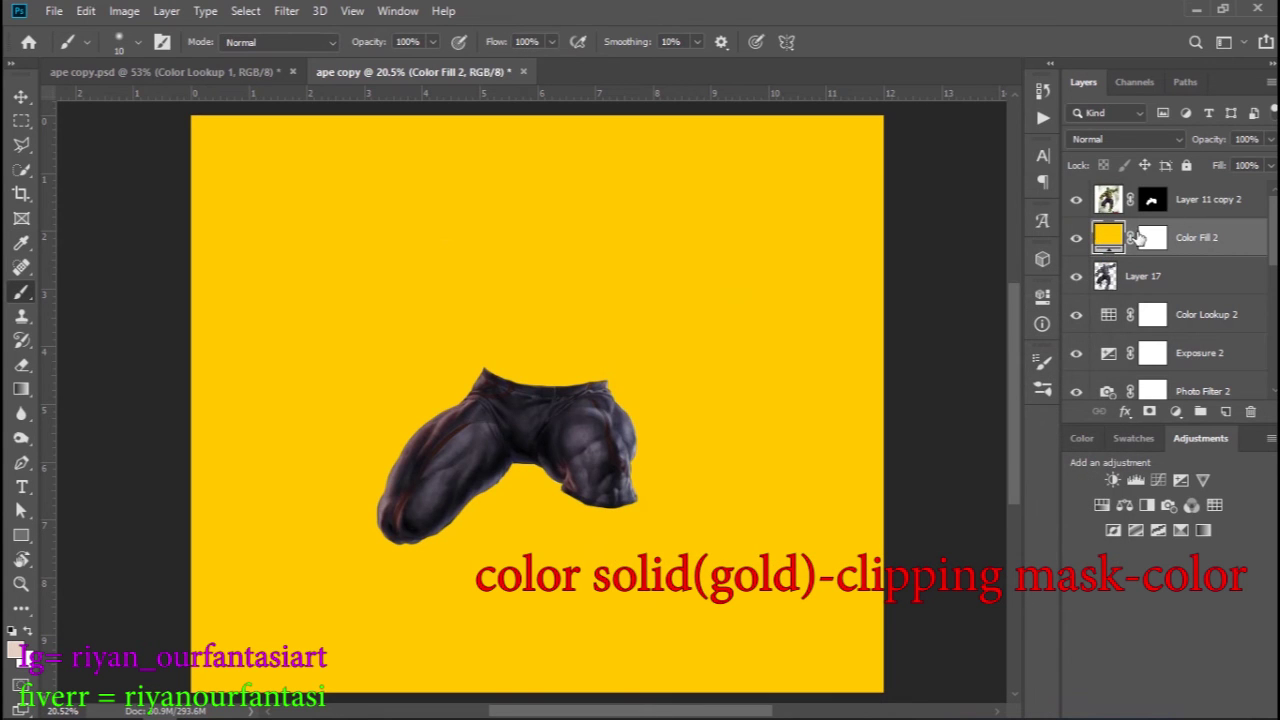
Step: Clip the gold Color Fill 2 layer to Layer 17 as a clipping mask
right_click(1112, 236)
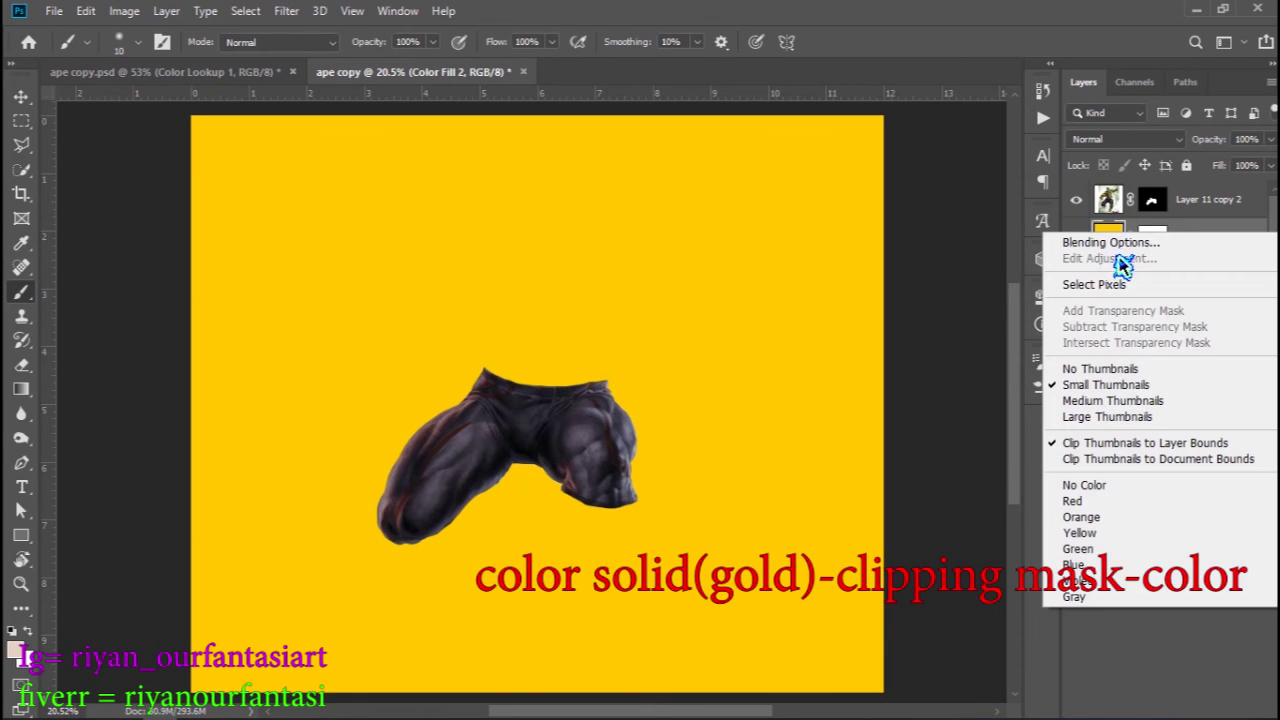
key(Escape)
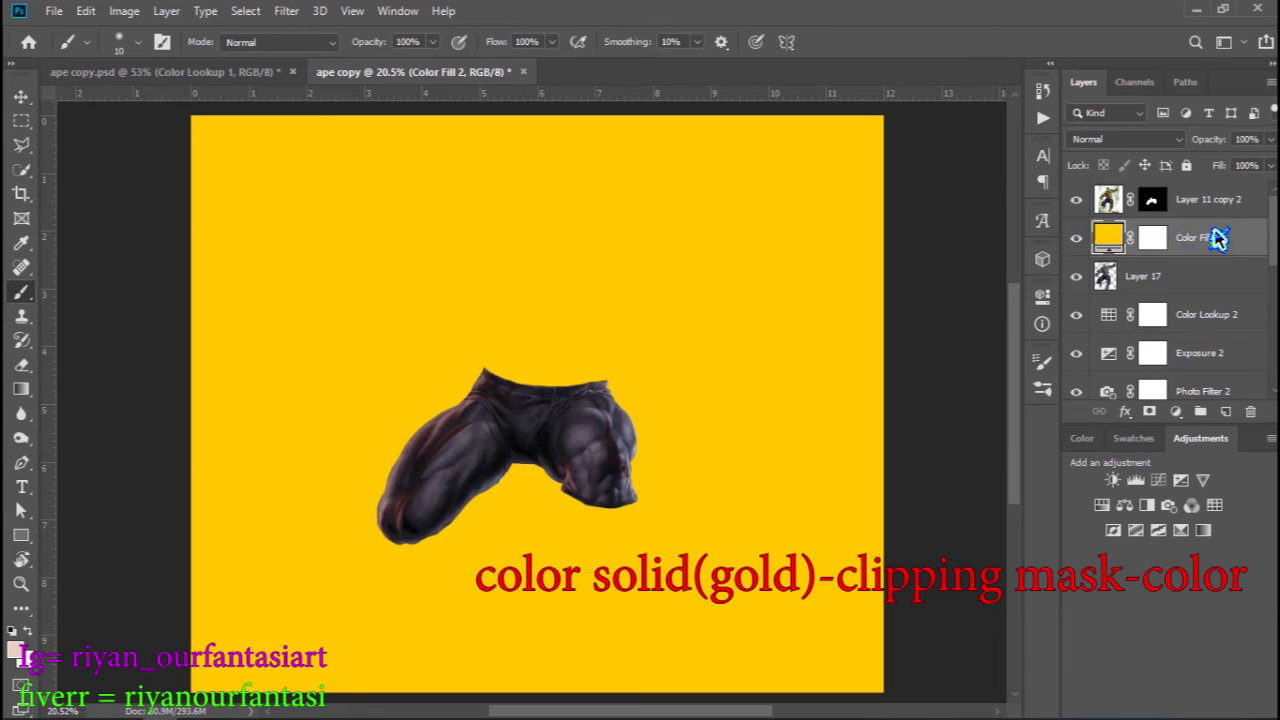
double_click(1205, 242)
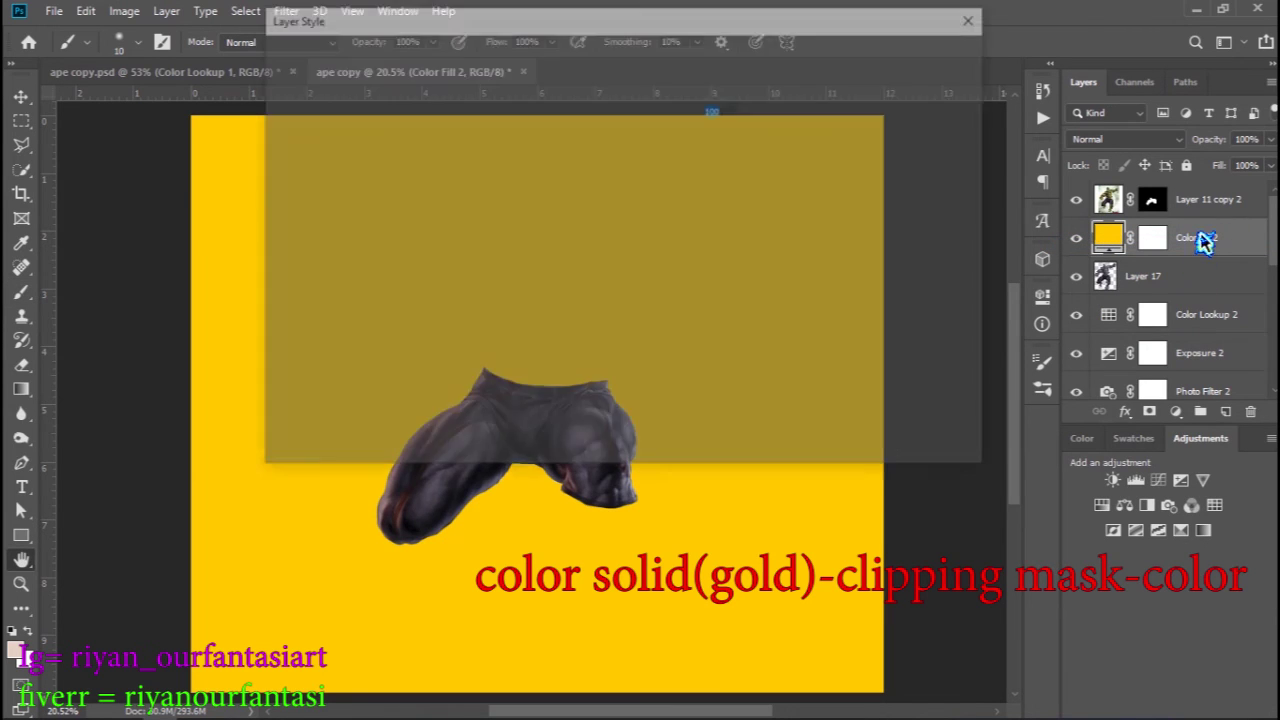
key(Escape)
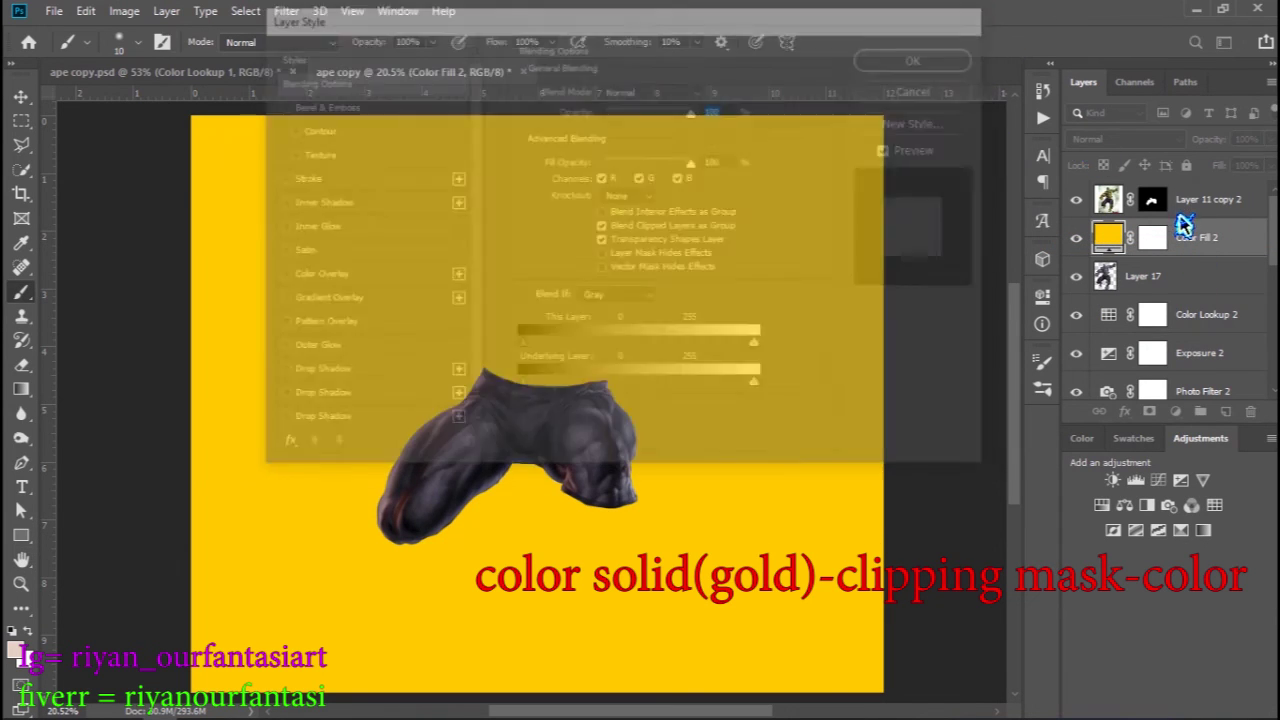
right_click(1200, 238)
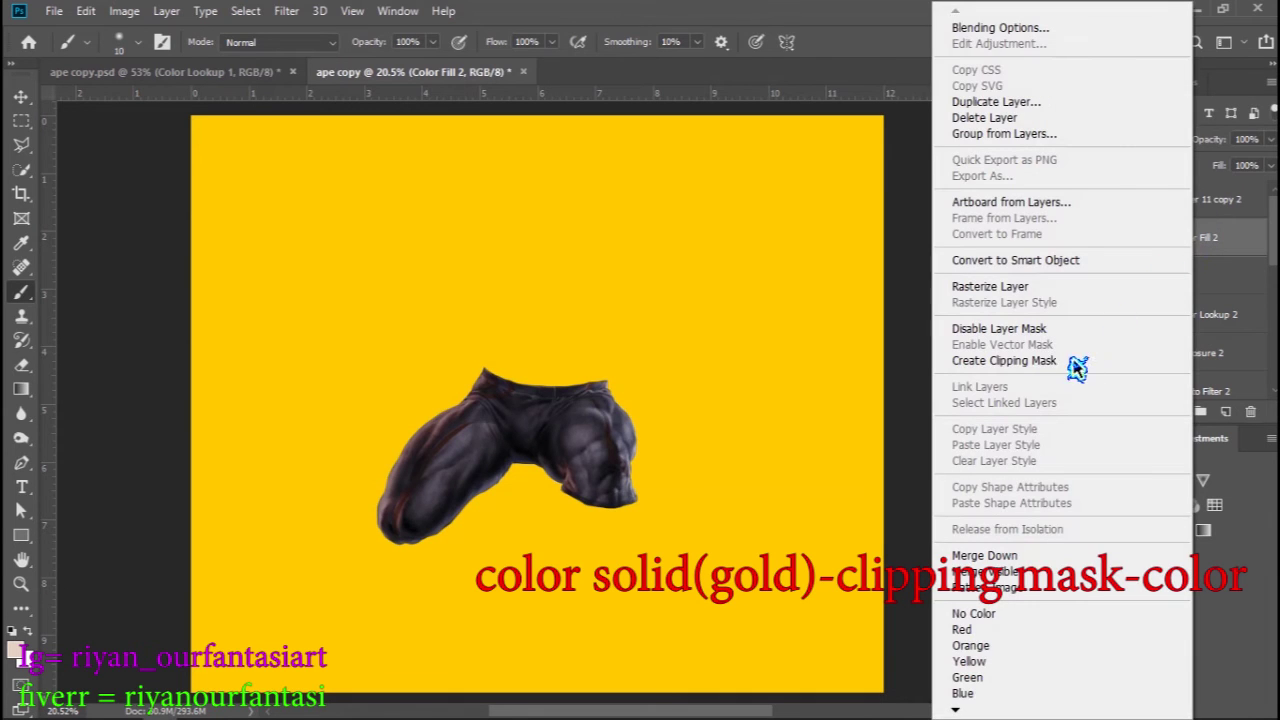
click(1030, 361)
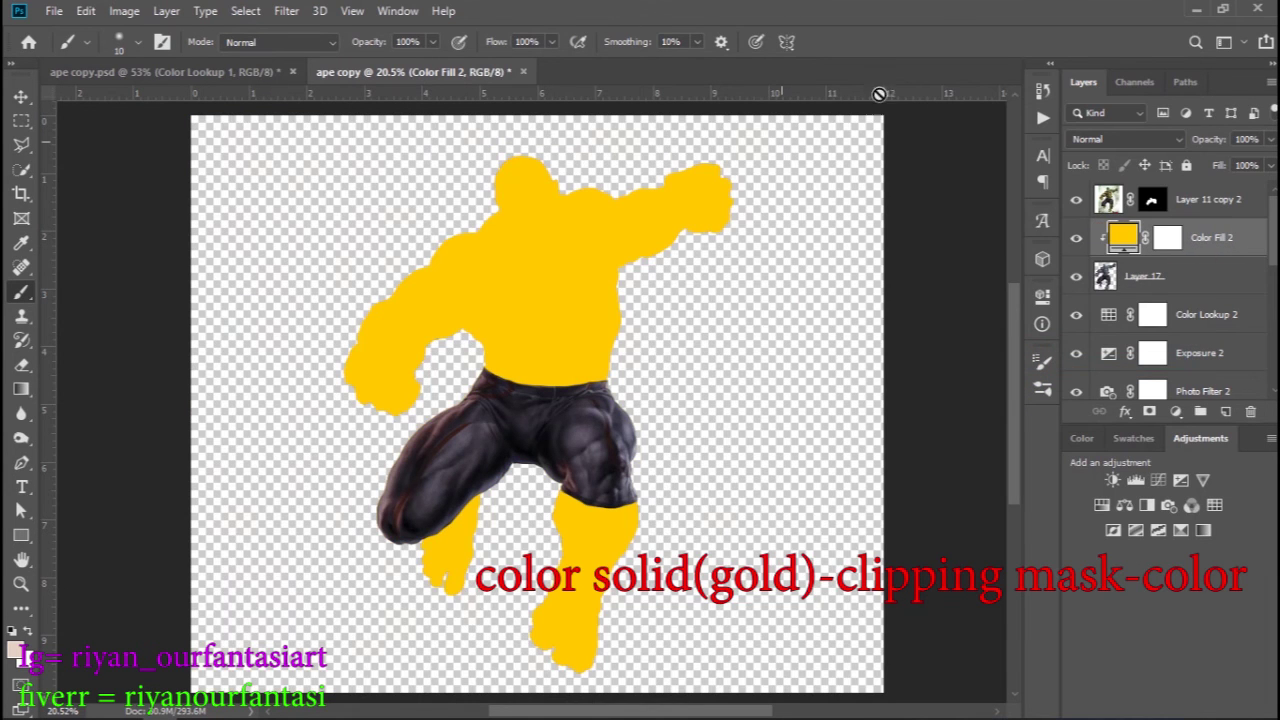
click(1158, 139)
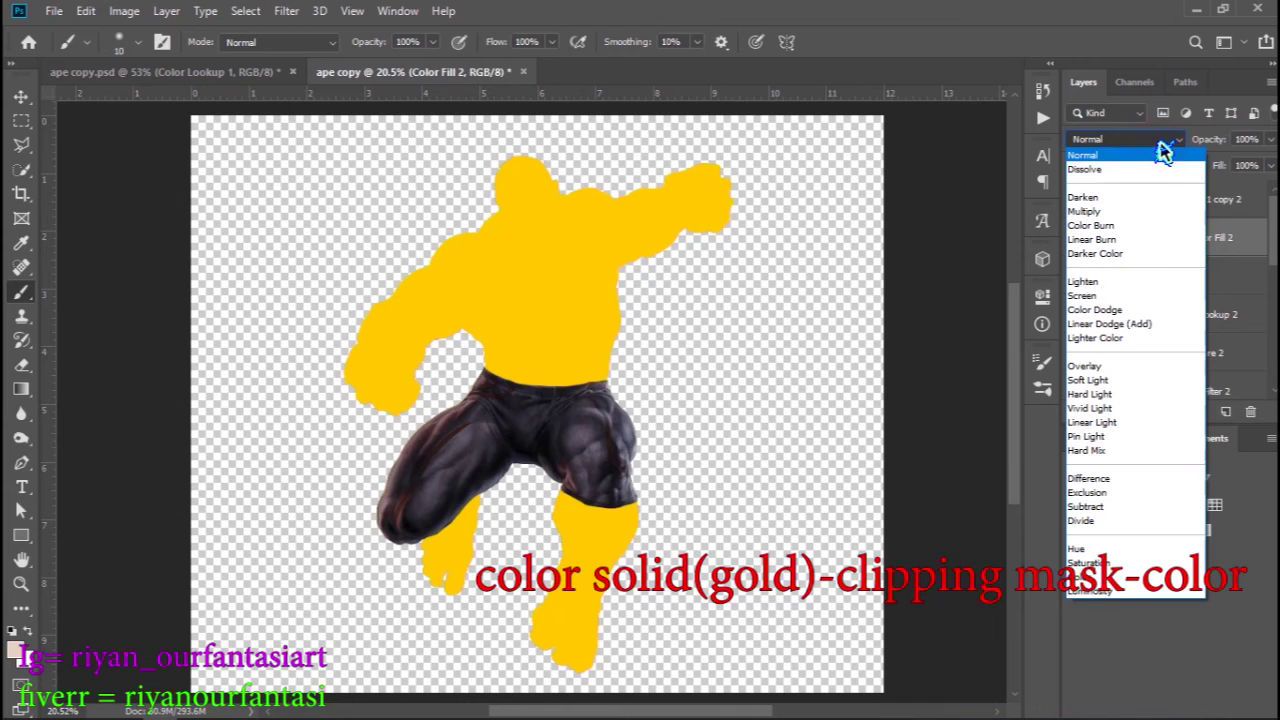
Step: Set Color Fill 2 to Color blend mode and fine-tune its gold hue
click(1090, 579)
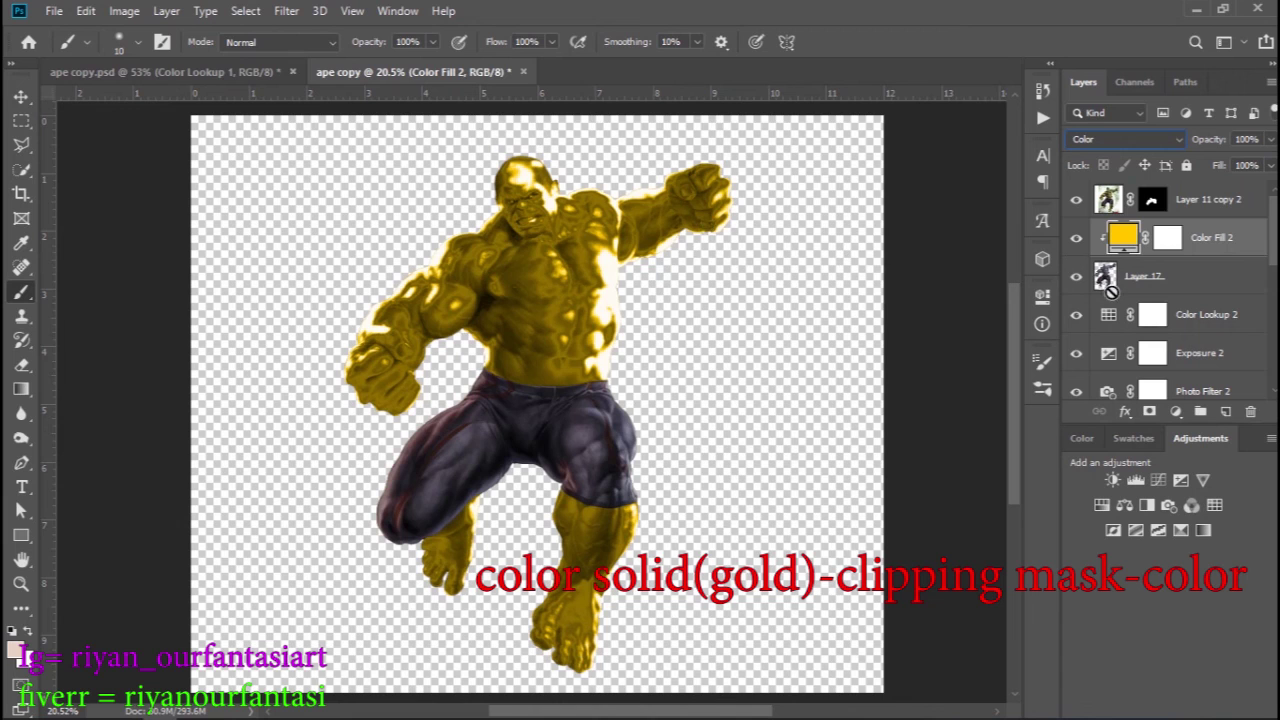
double_click(1122, 238)
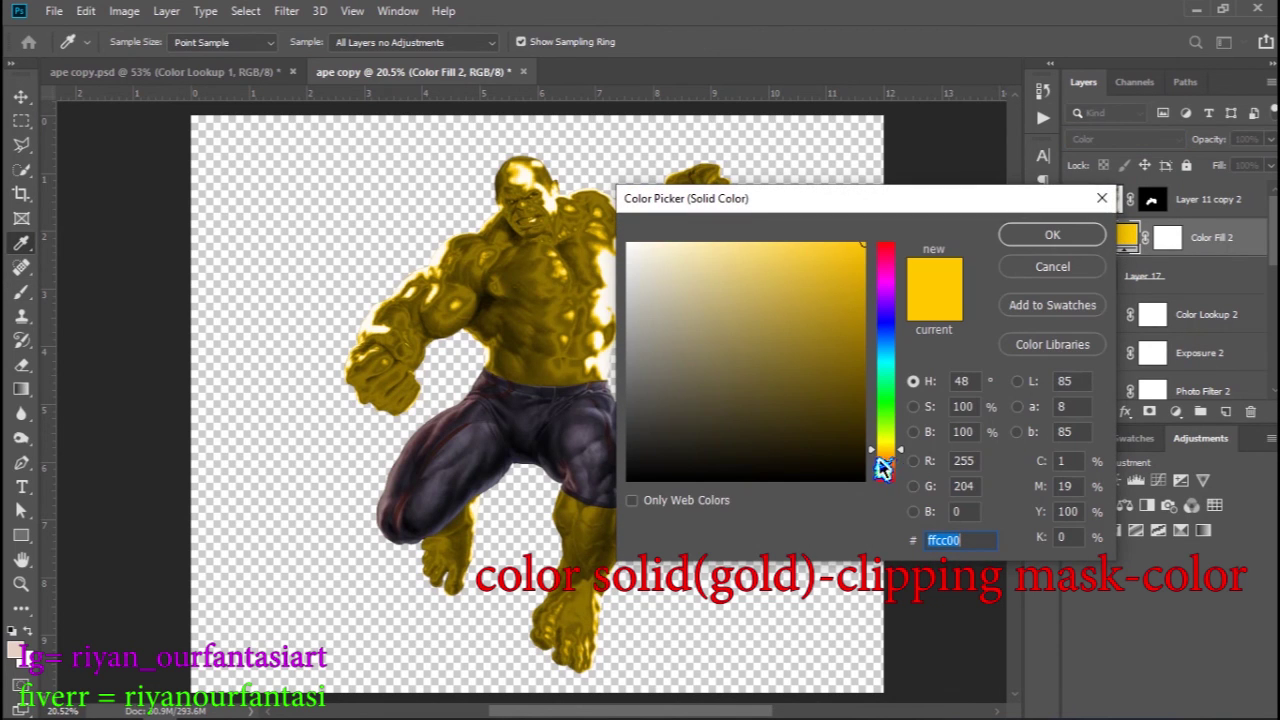
mouse_move(880, 462)
mouse_down()
mouse_move(890, 447)
mouse_move(899, 456)
mouse_up()
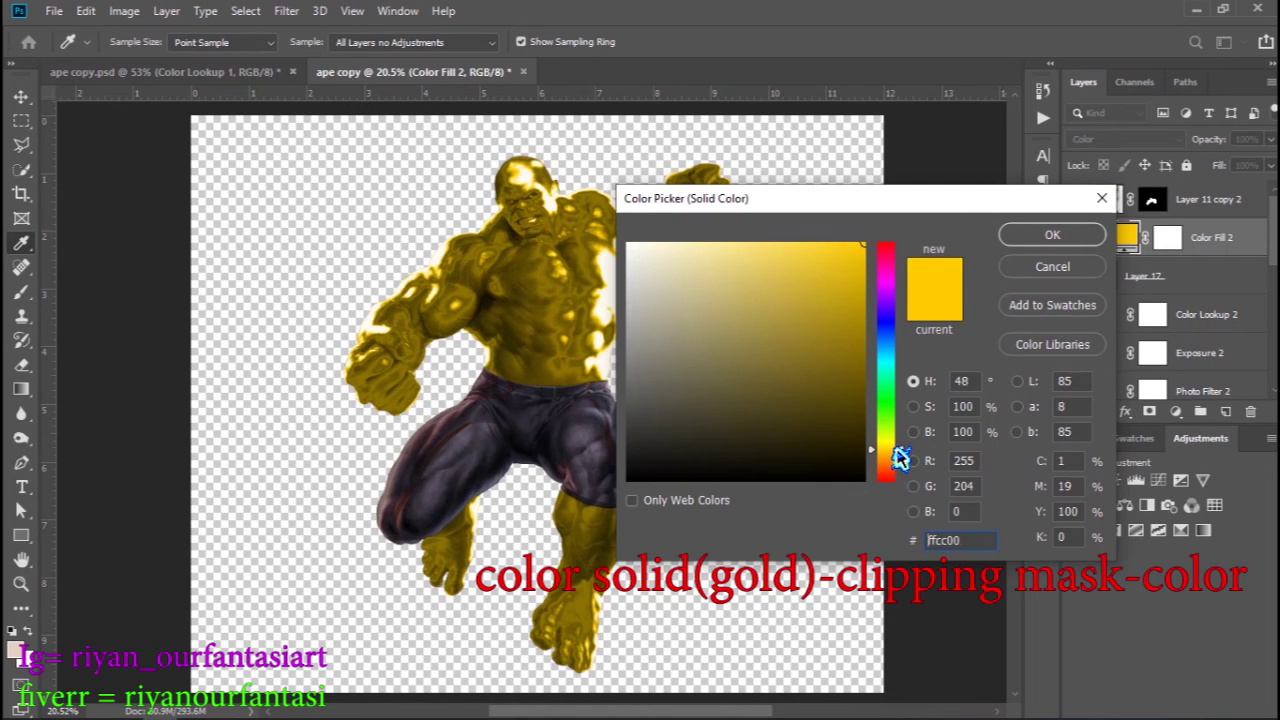
click(1032, 236)
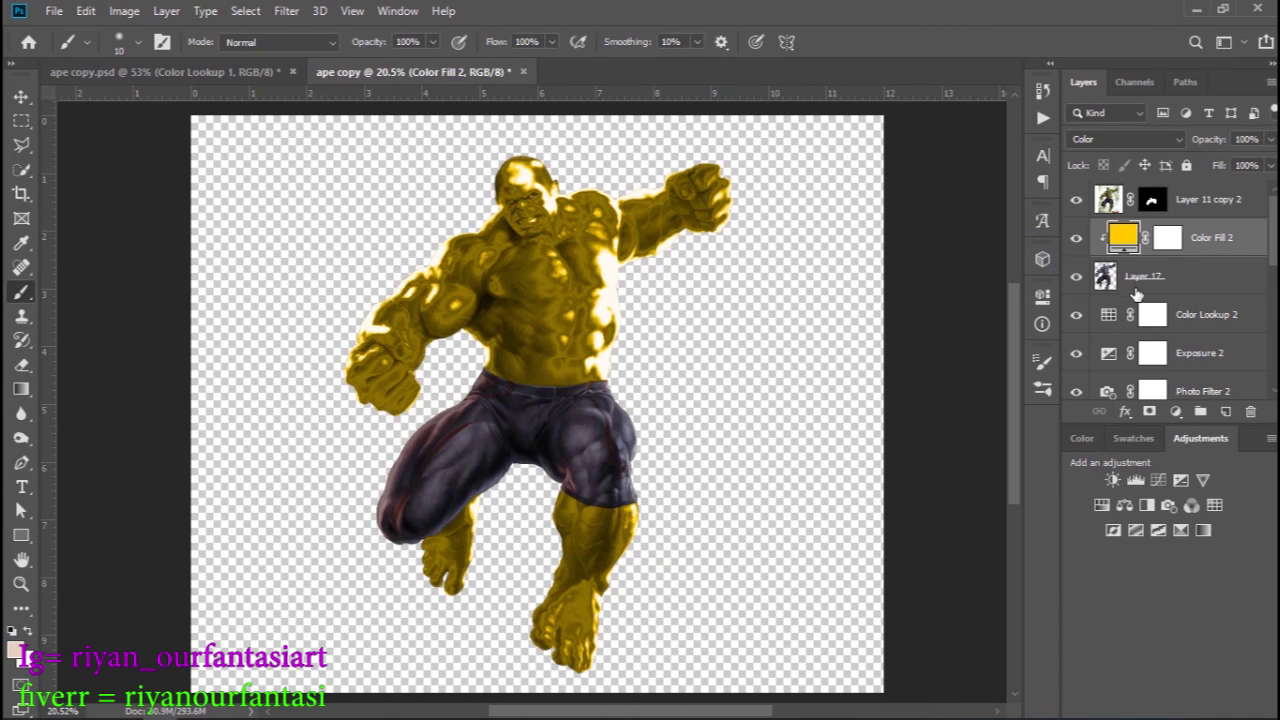
scroll(1127, 350, down, 2)
Step: Make Layer 11 visible so the gold figure stands over the Avengers poster
scroll(1127, 350, down, 1)
scroll(1127, 350, down, 3)
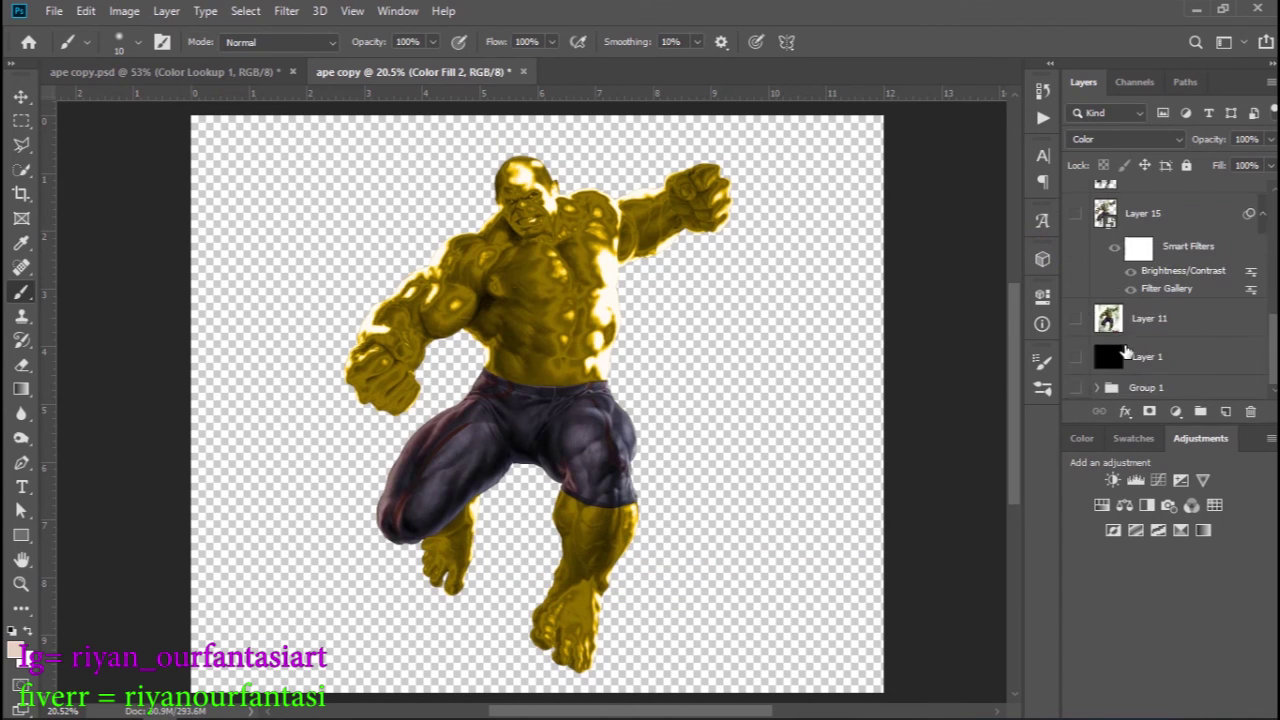
click(1074, 322)
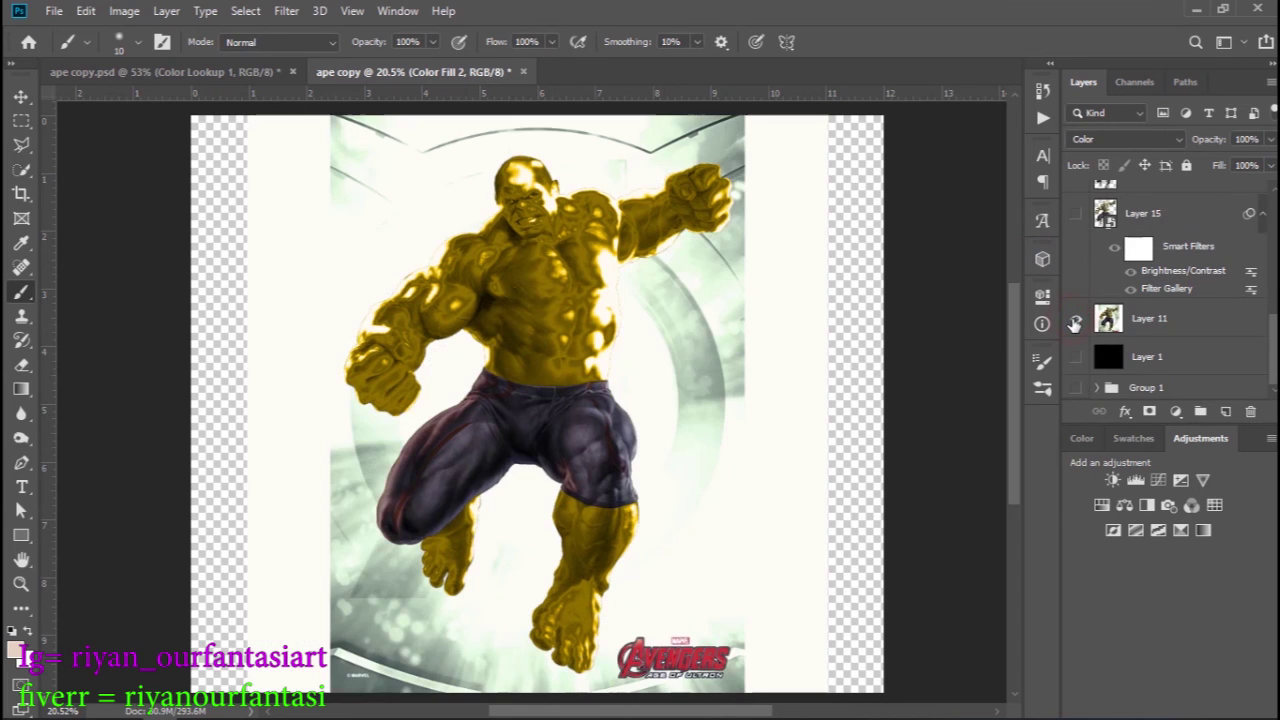
mouse_move(565, 235)
mouse_down()
mouse_move(665, 285)
mouse_move(613, 242)
mouse_up()
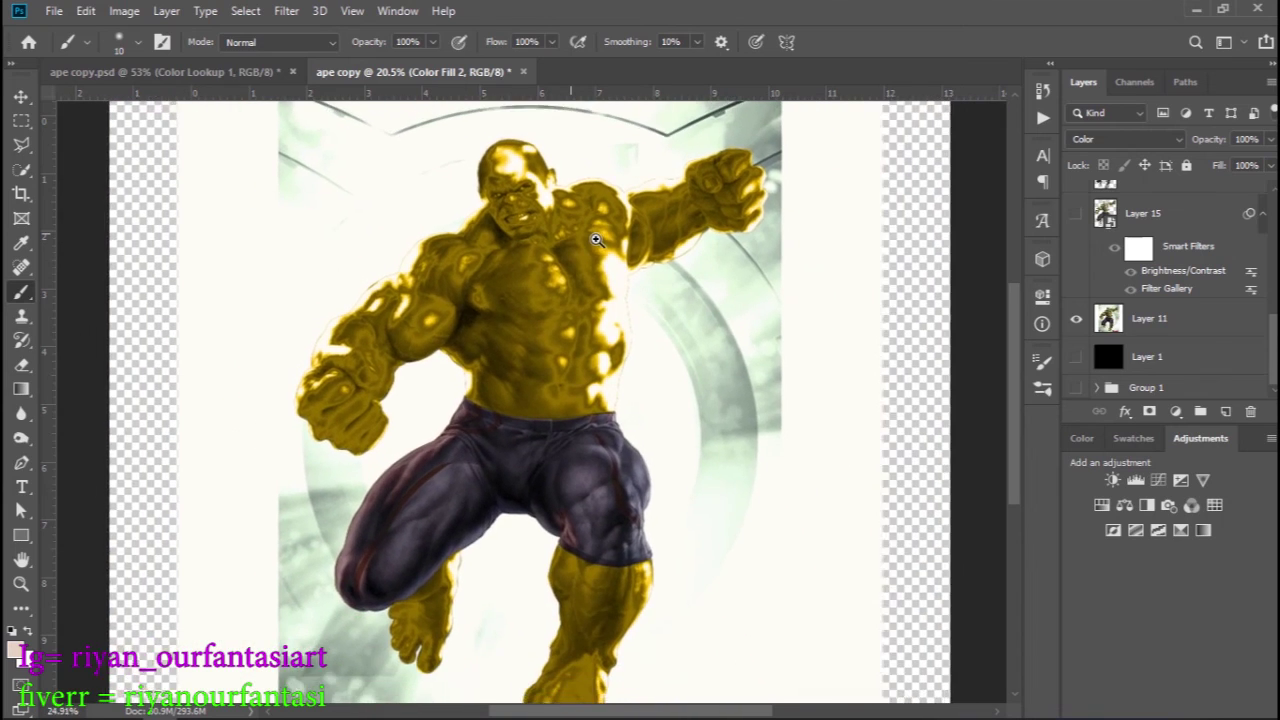
drag(613, 242, 589, 241)
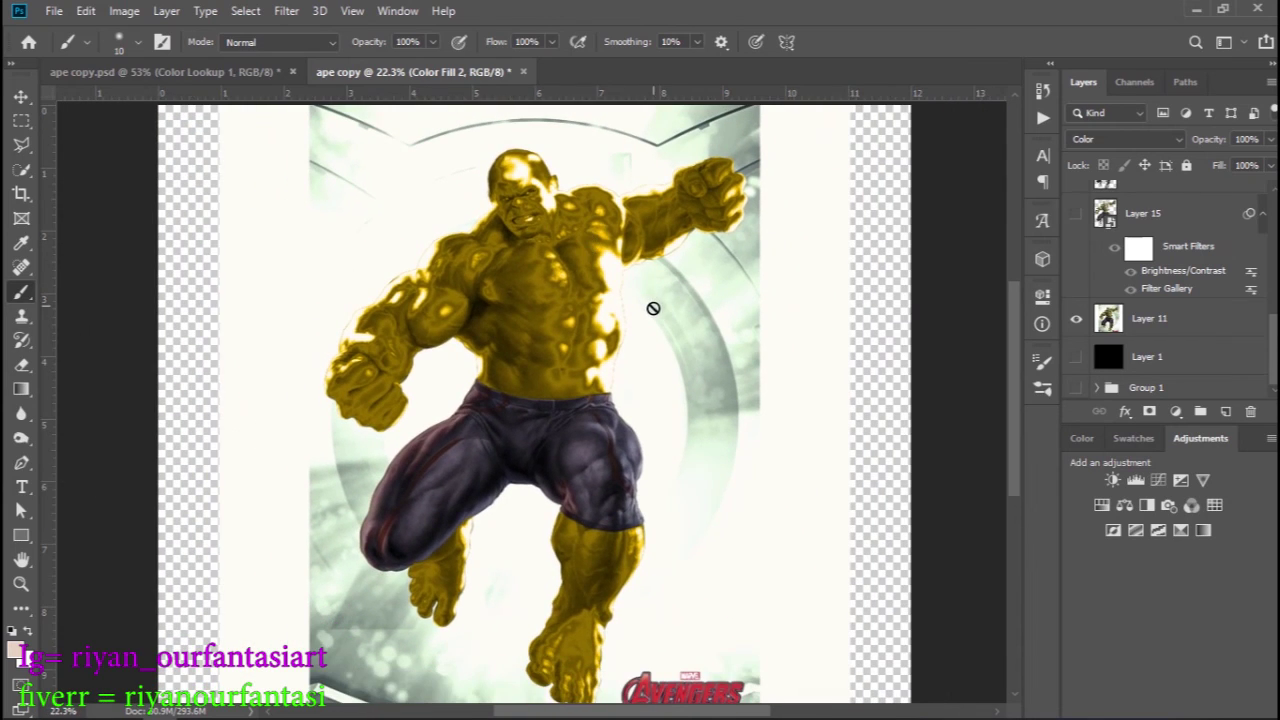